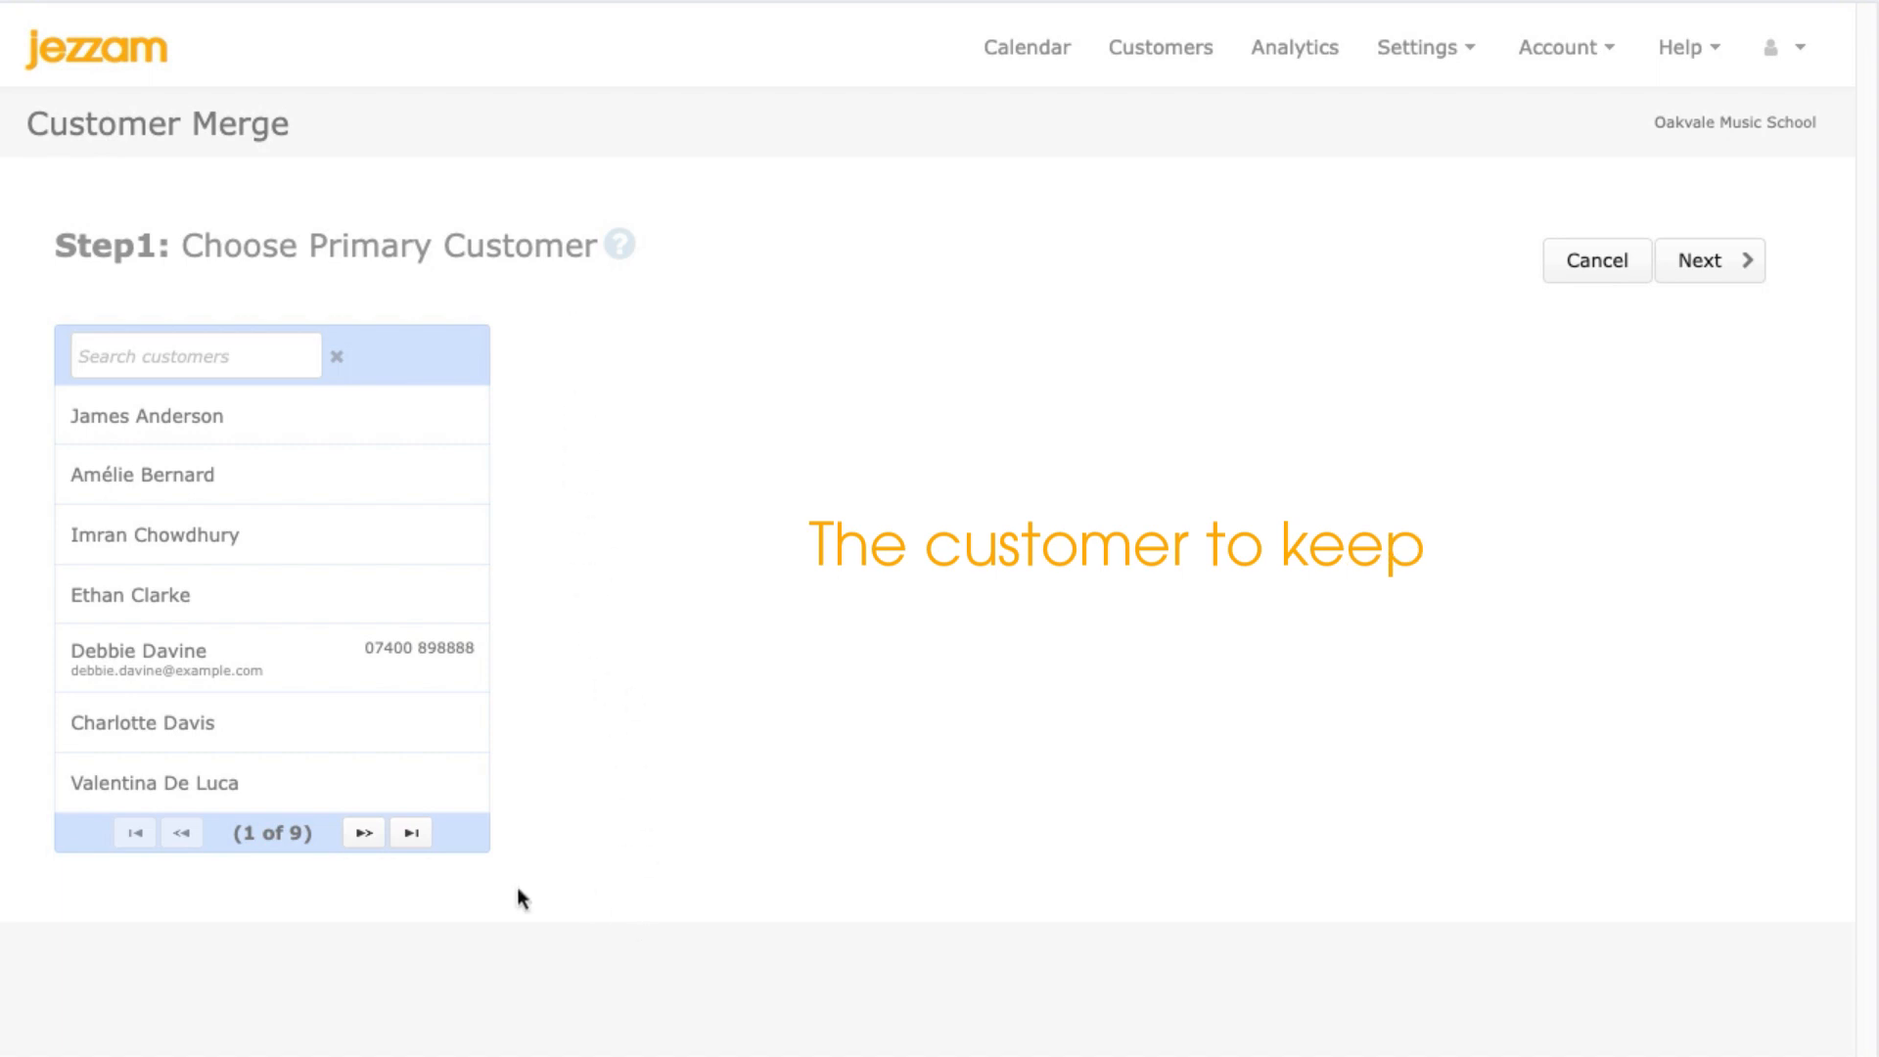
Step: Search the customer list by the duplicate customer's email address and select the first matching record as the primary customer
click(364, 837)
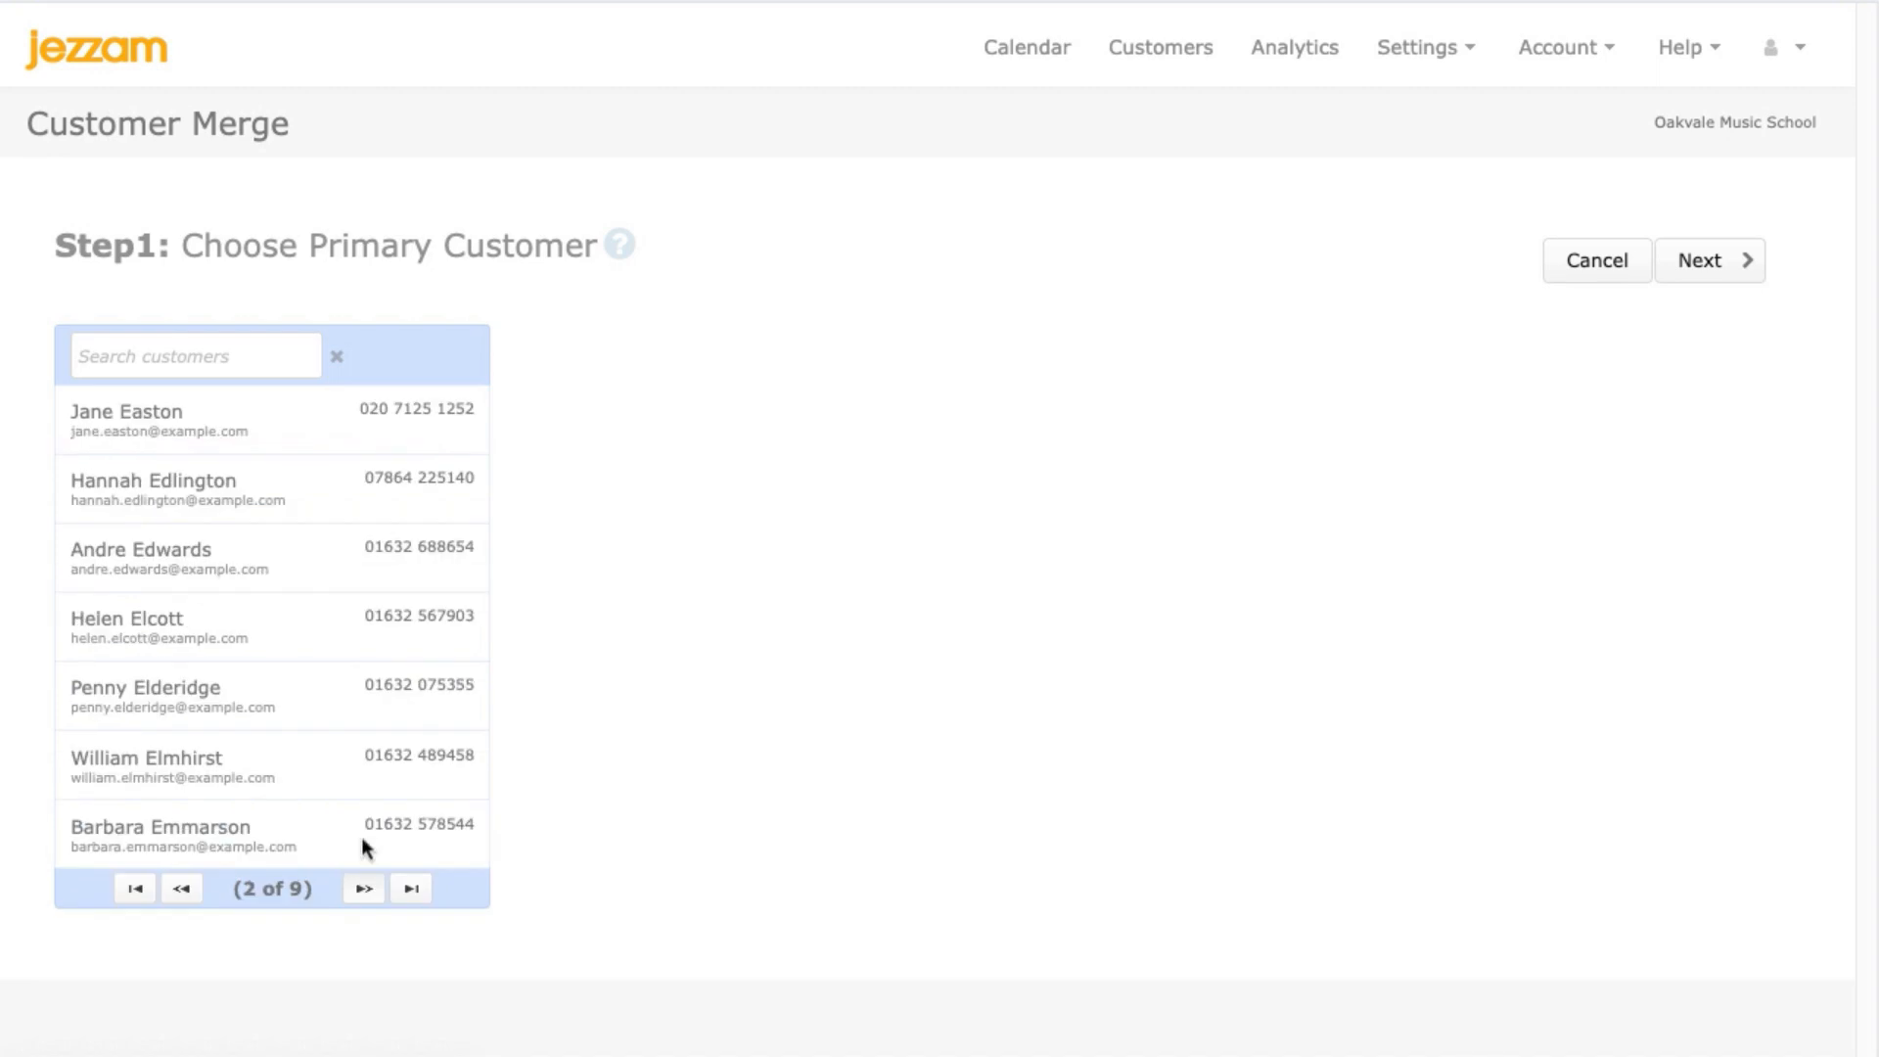
click(380, 889)
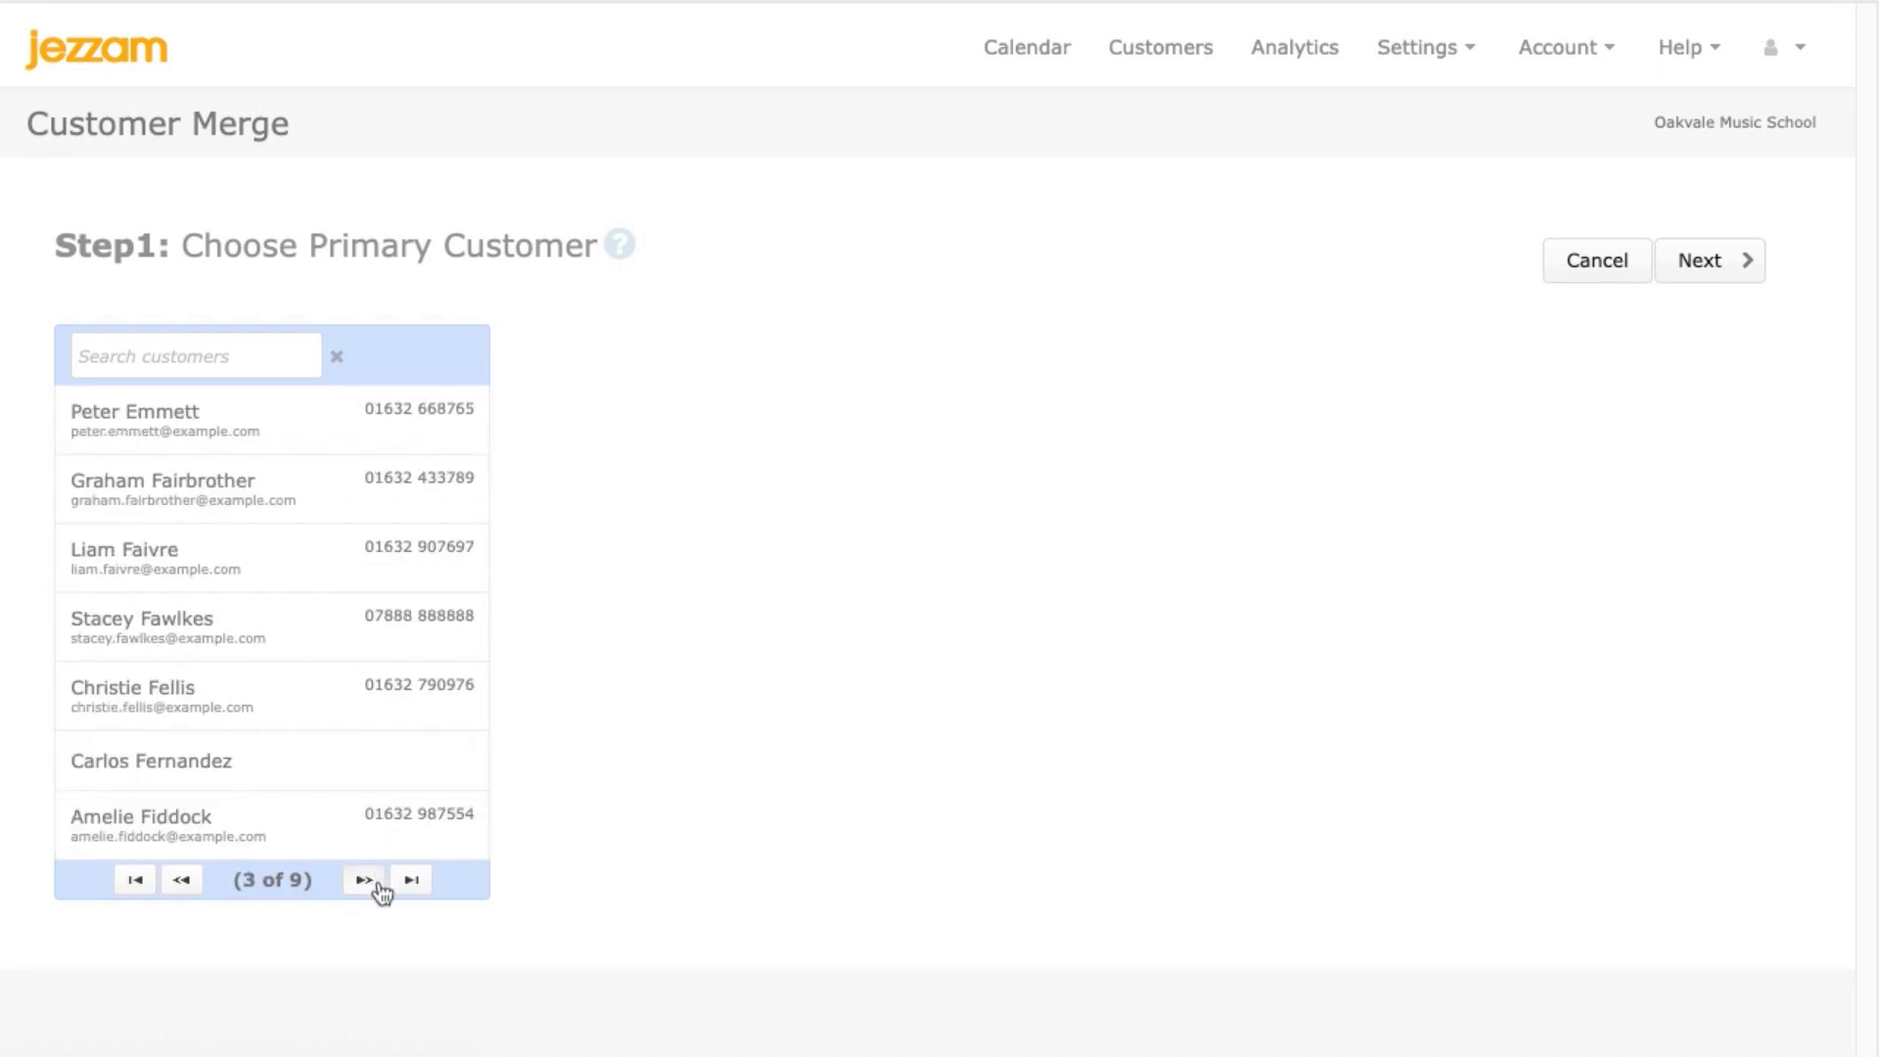
click(192, 356)
key(ctrl+v)
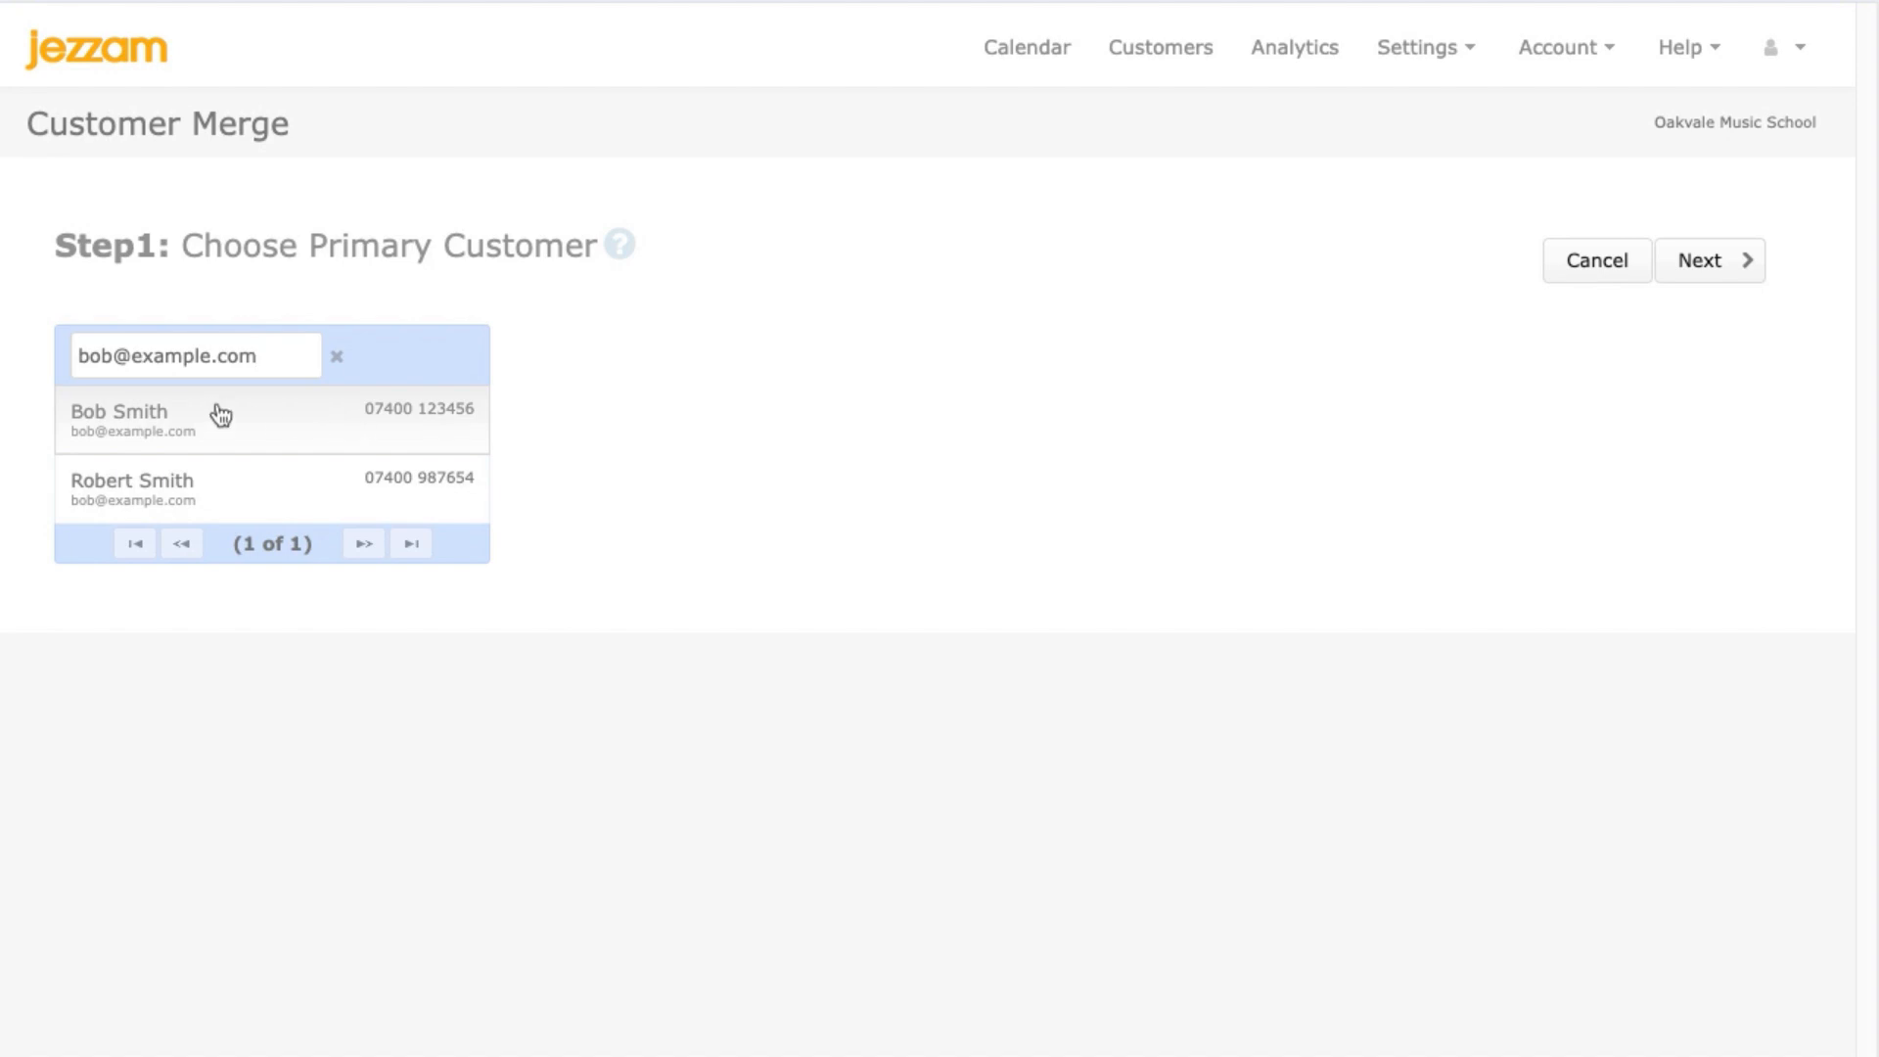
click(314, 427)
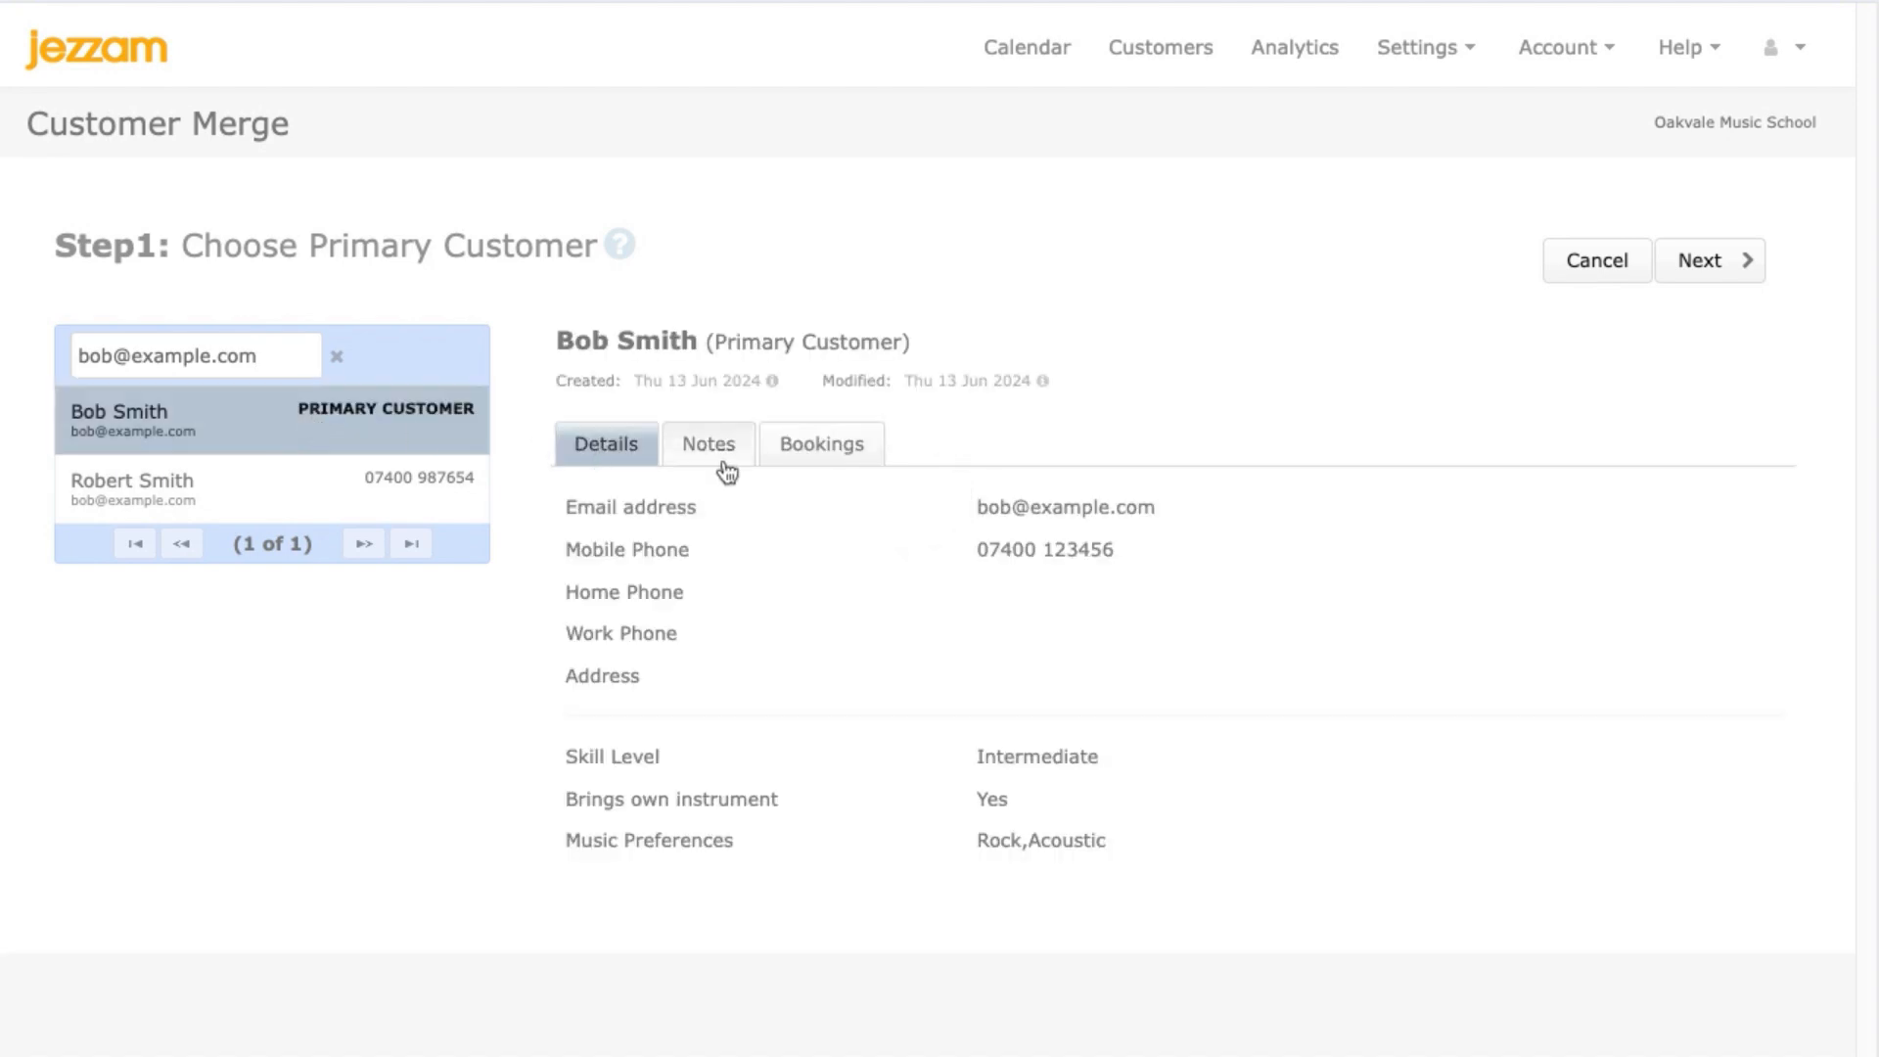
Step: Review the primary customer's notes, bookings and details
click(720, 452)
click(853, 452)
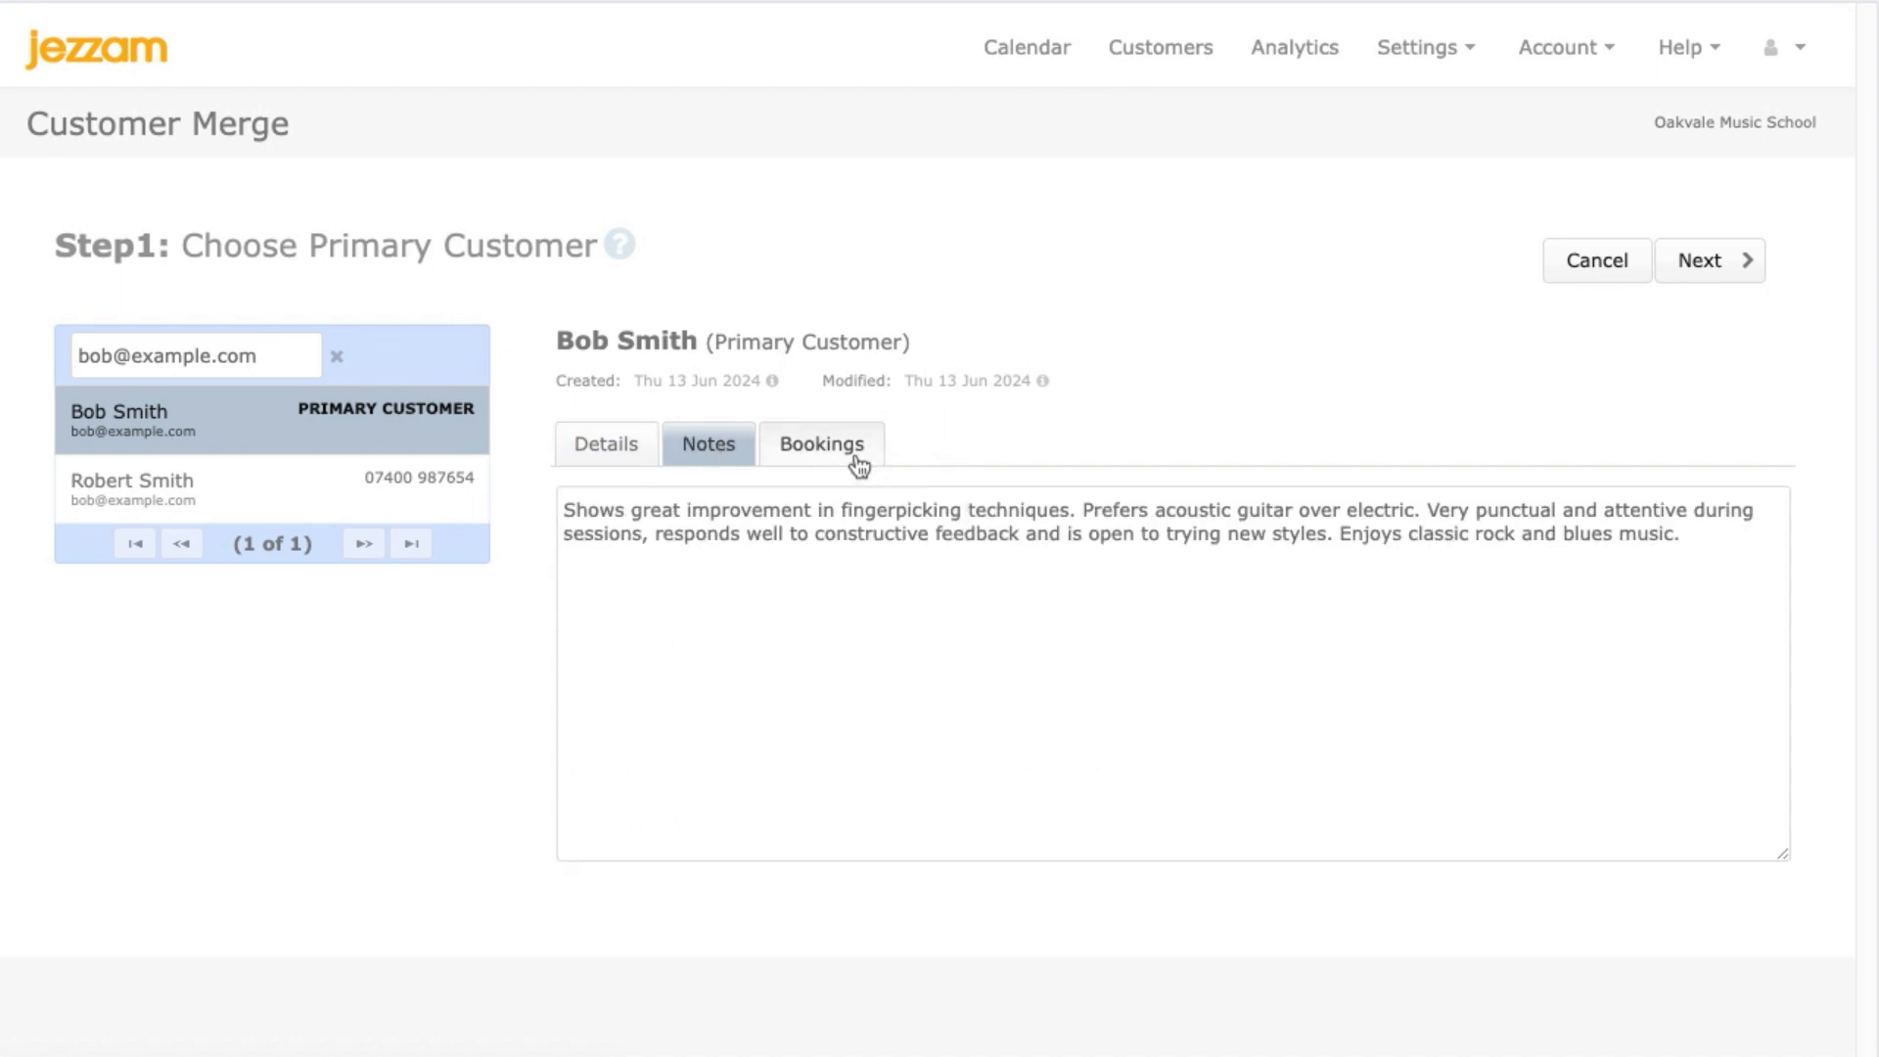
click(615, 444)
Step: Compare the other matching record as primary customer, reselect the first record, and continue to choosing the secondary customer
click(336, 499)
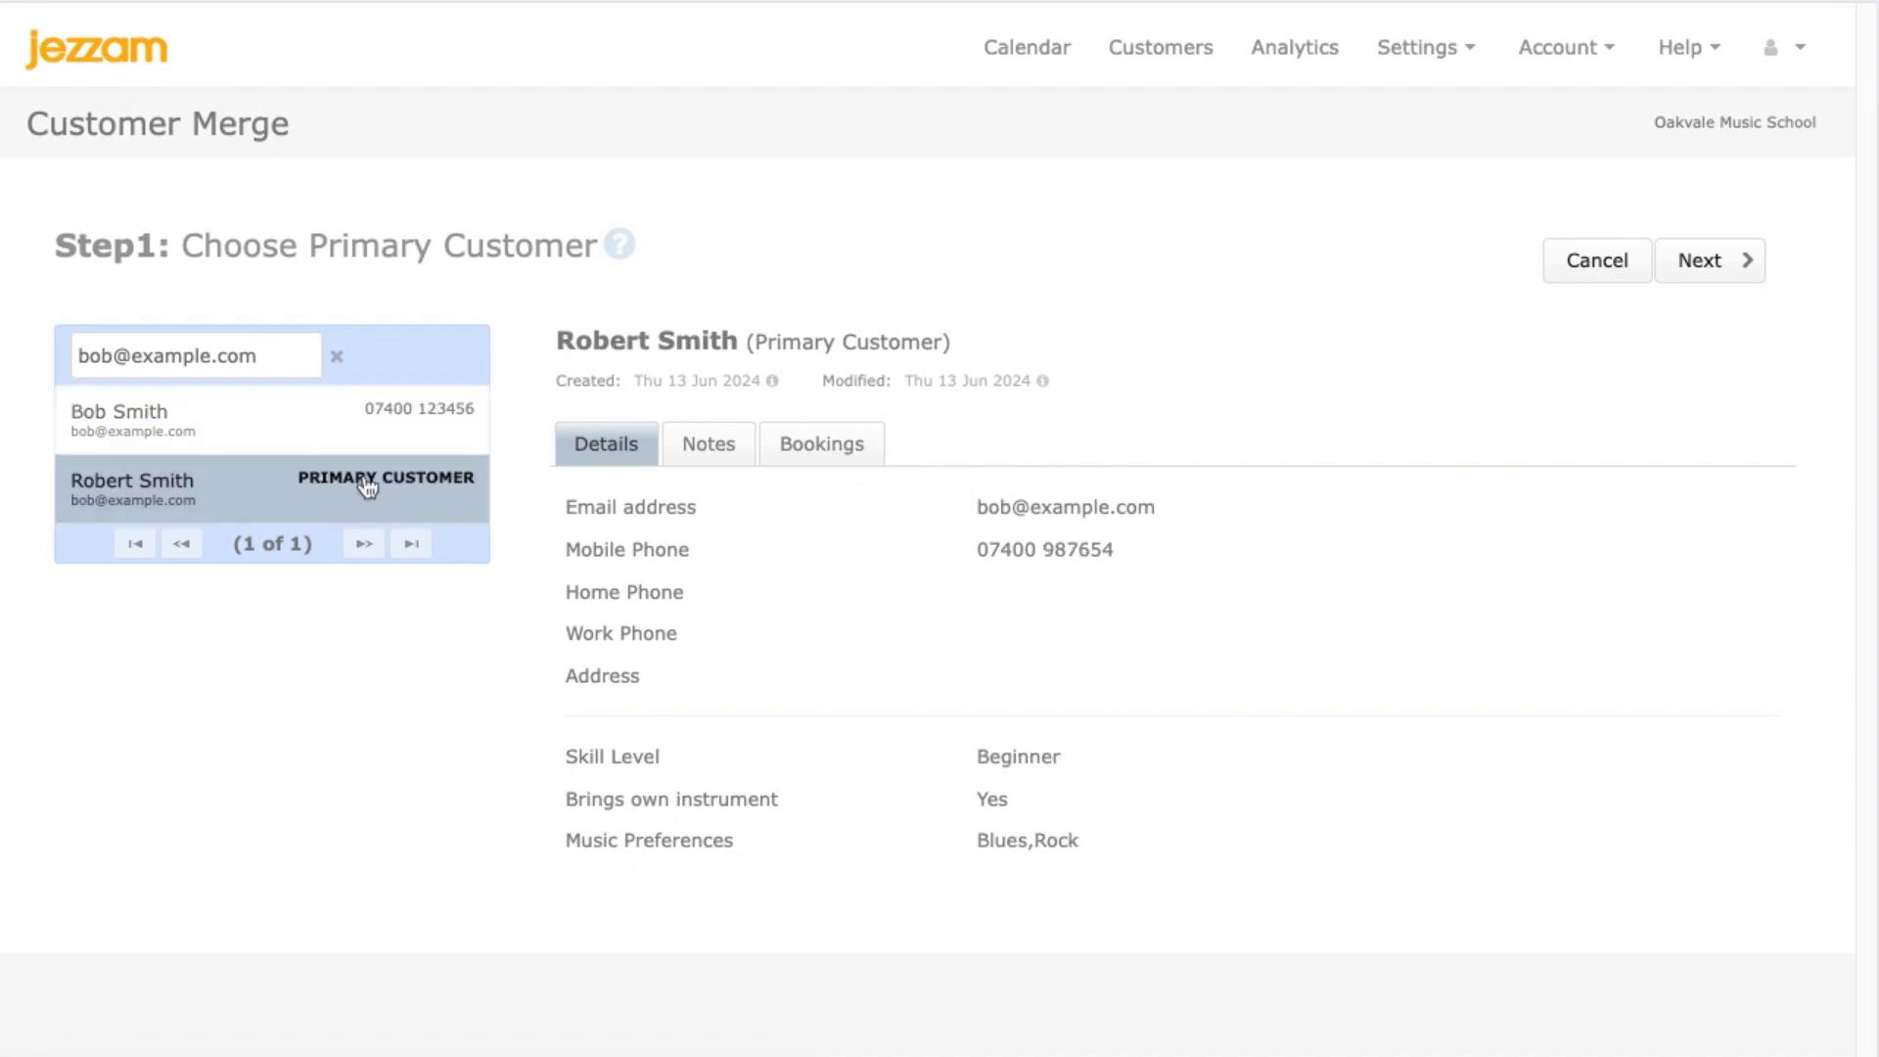
click(388, 440)
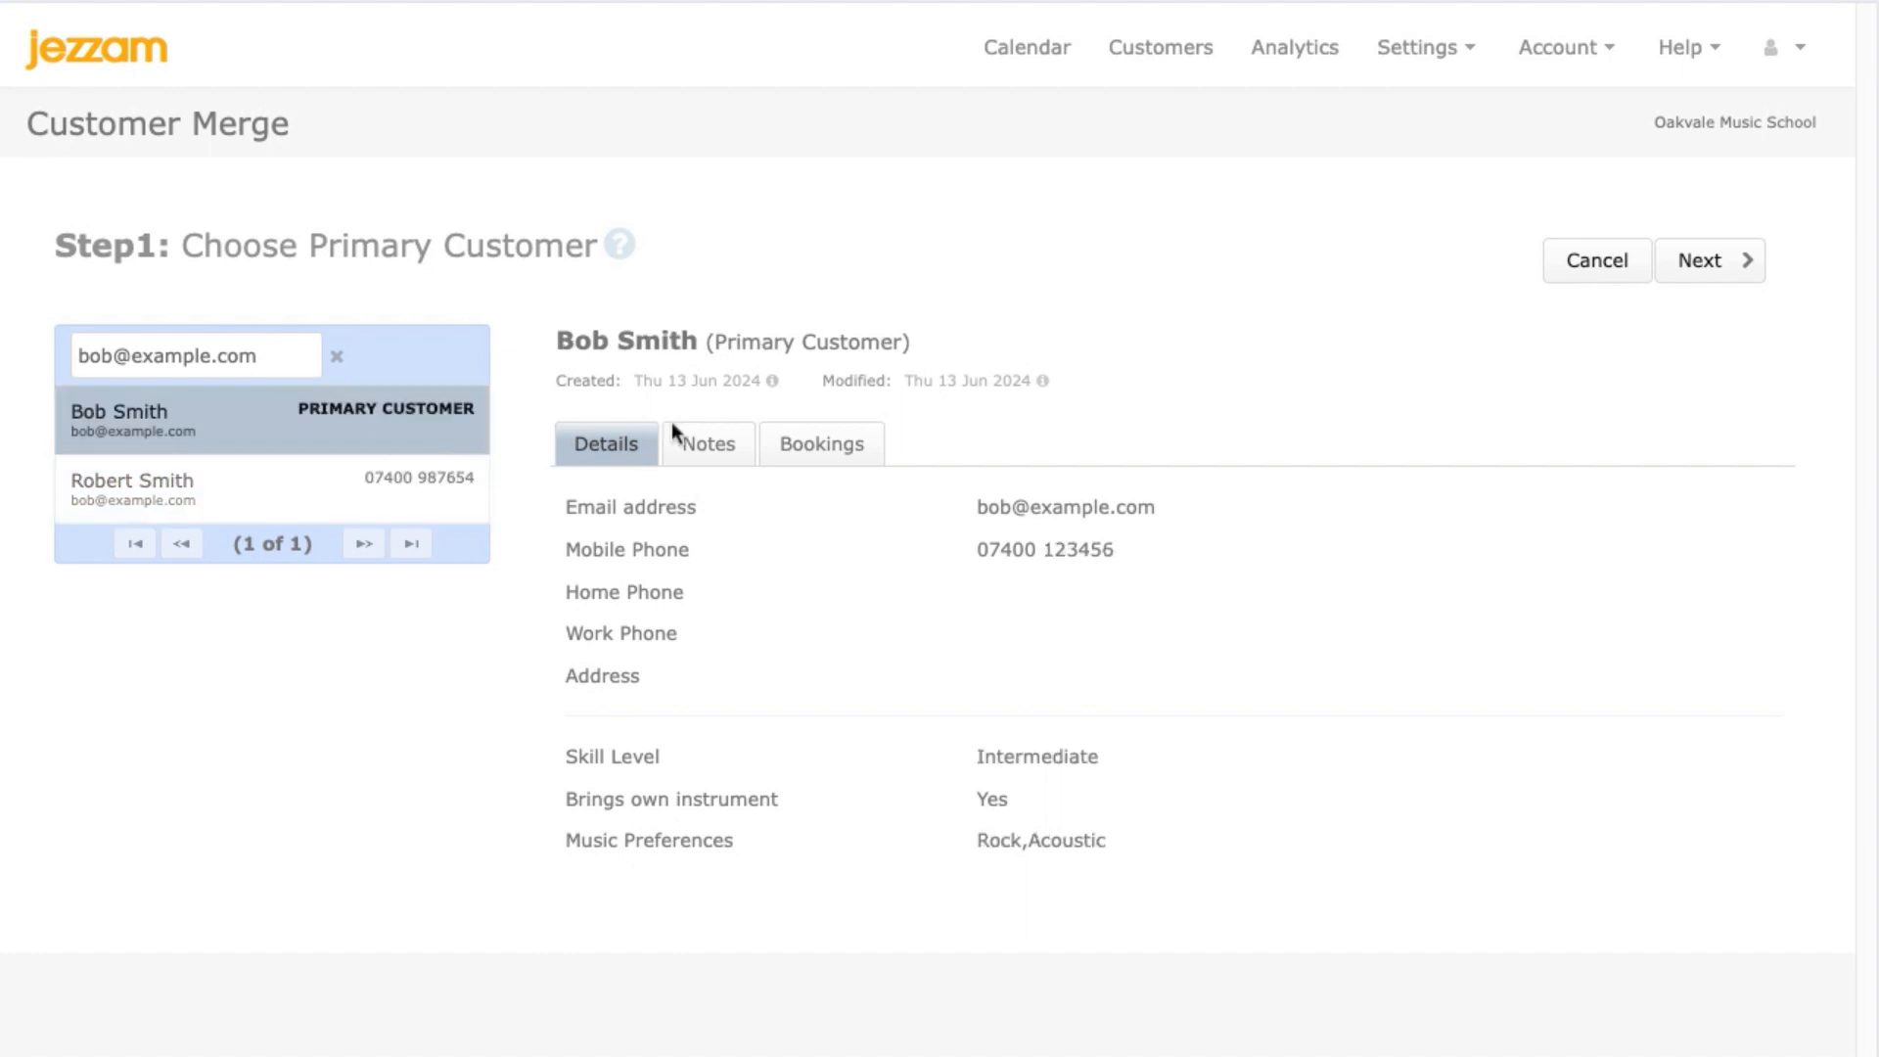
click(1732, 276)
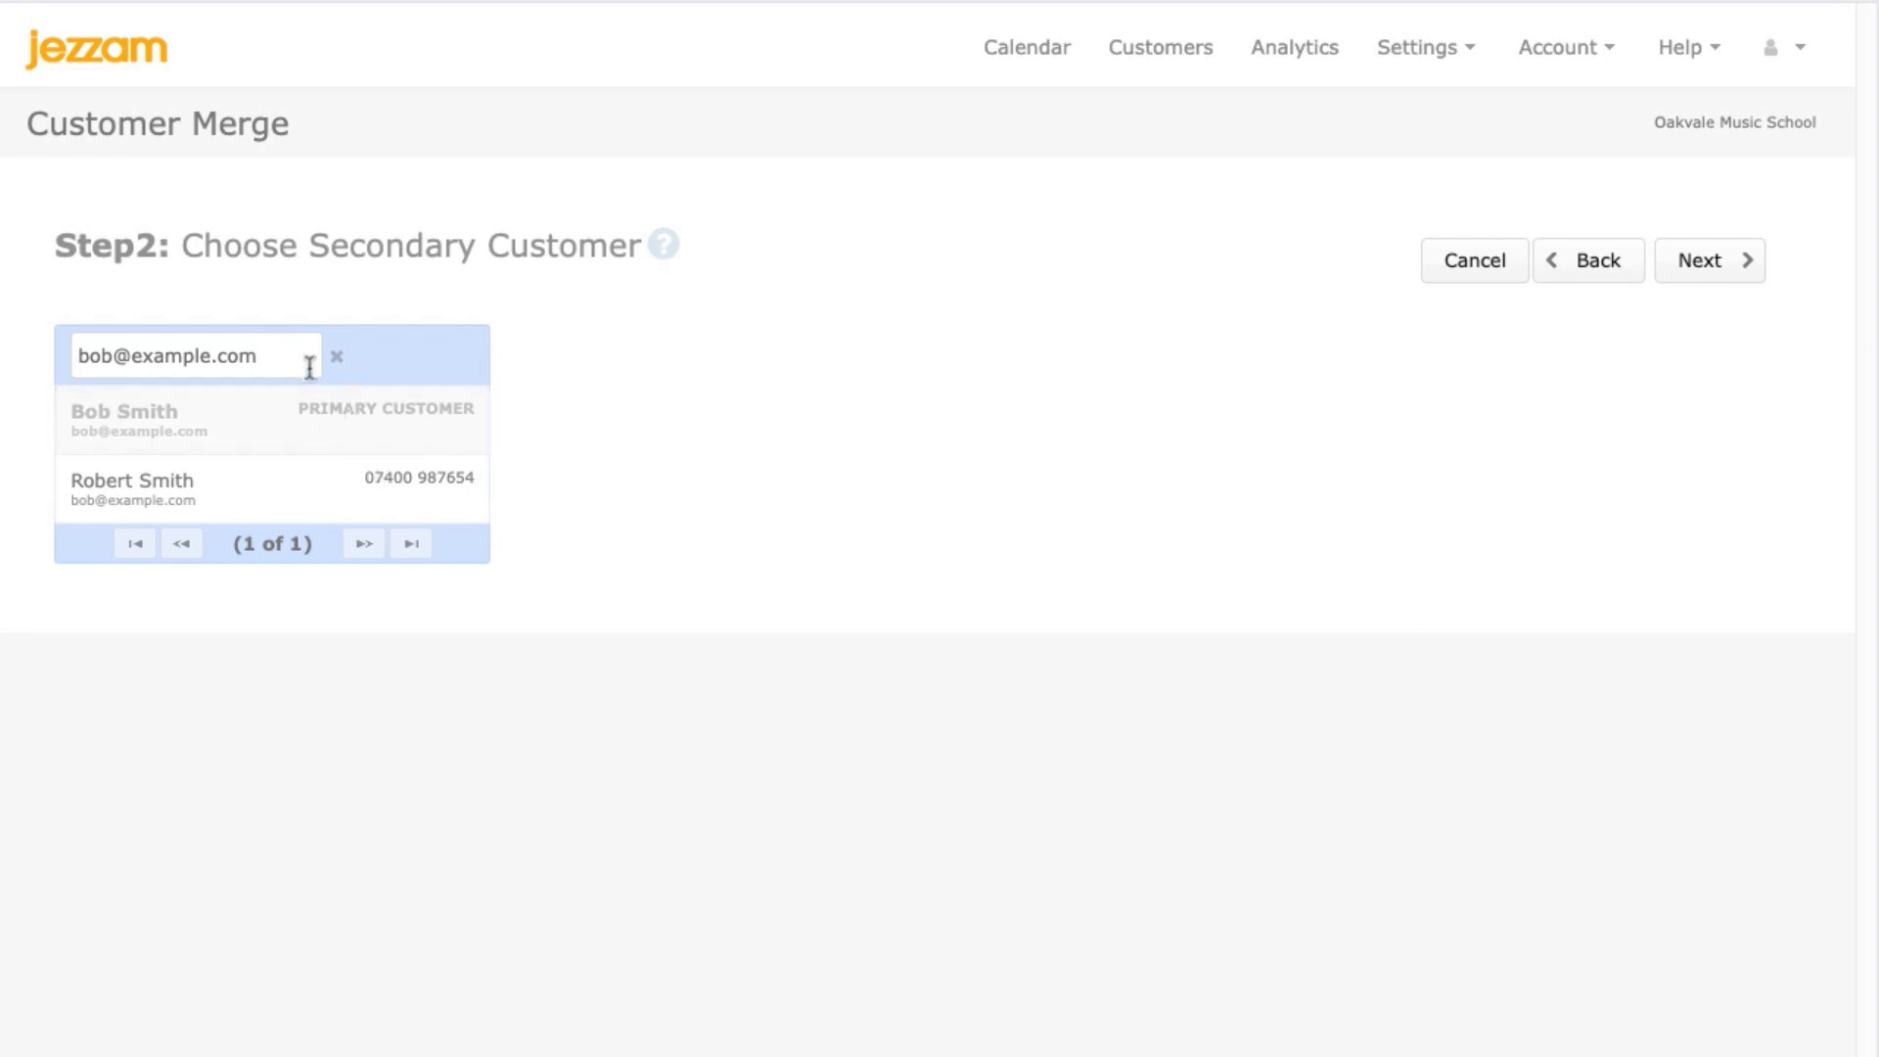
Step: Select the other record with the same email address as the secondary customer and continue to the merge review
drag(299, 360, 133, 338)
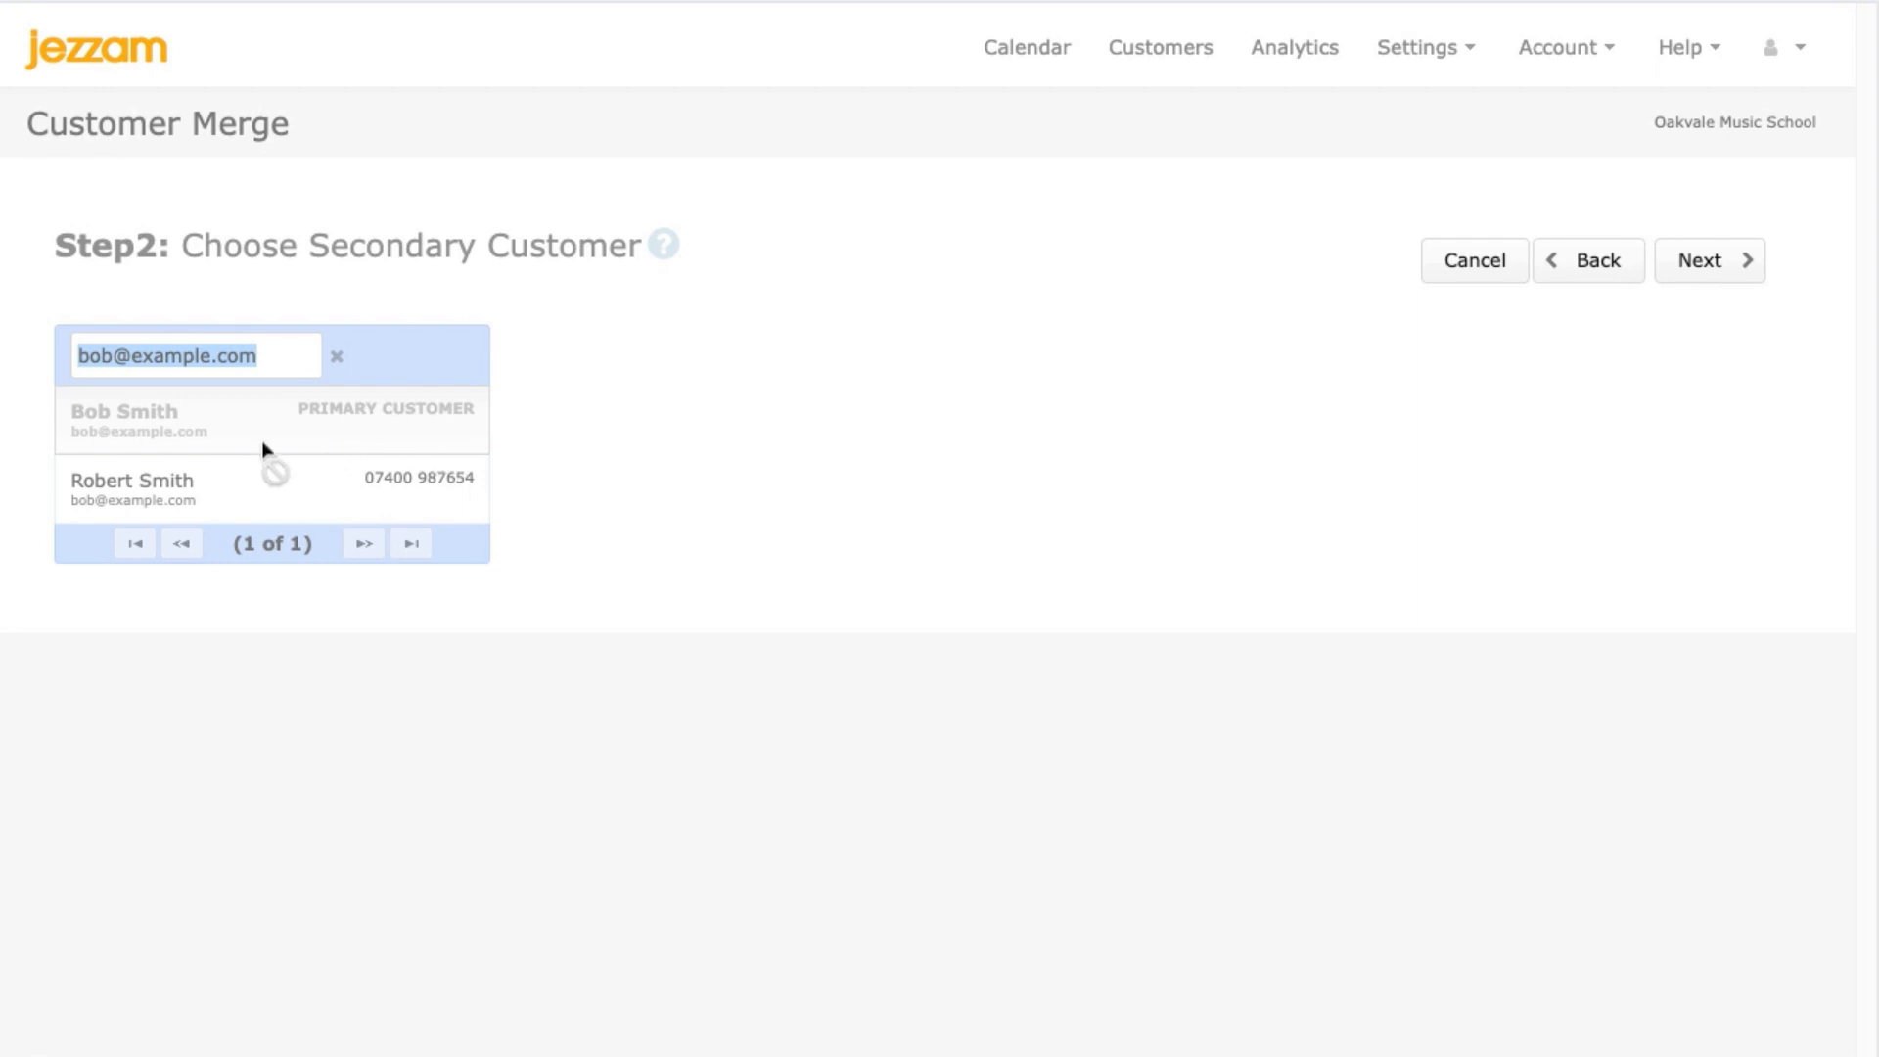
click(263, 503)
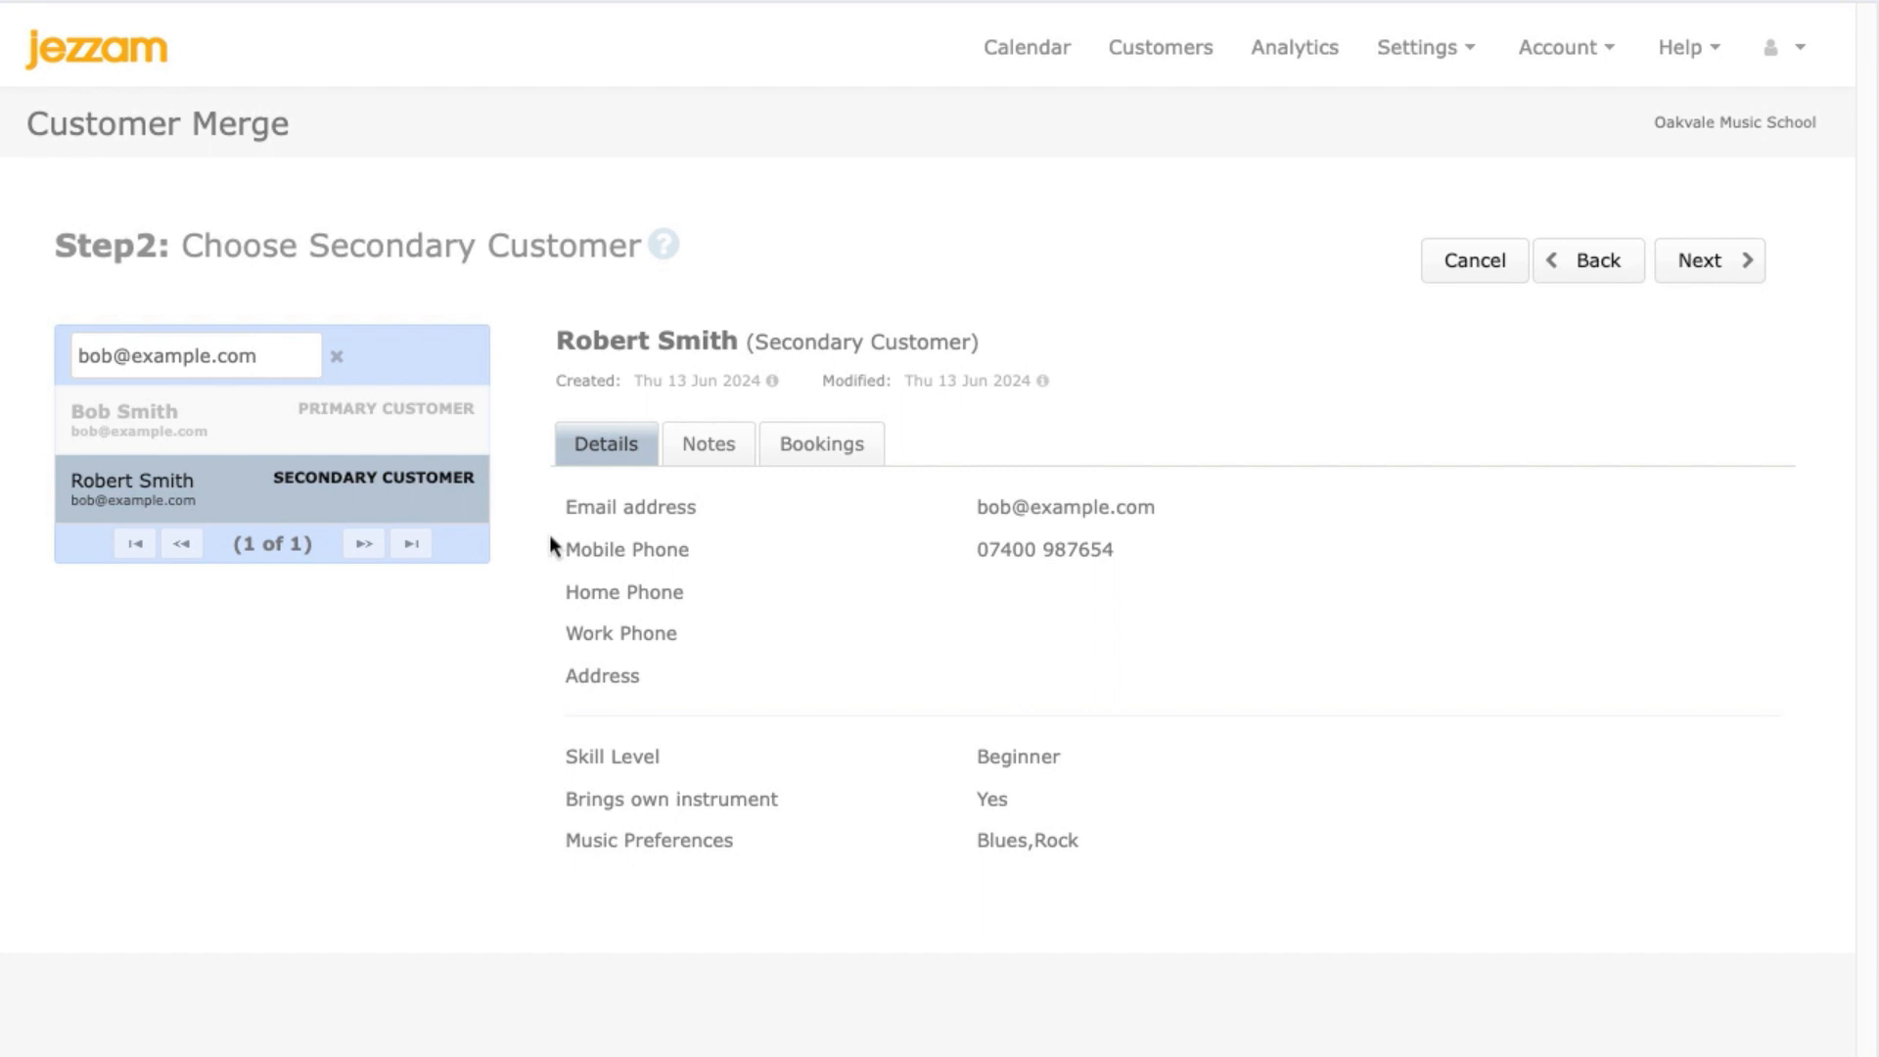
click(1736, 264)
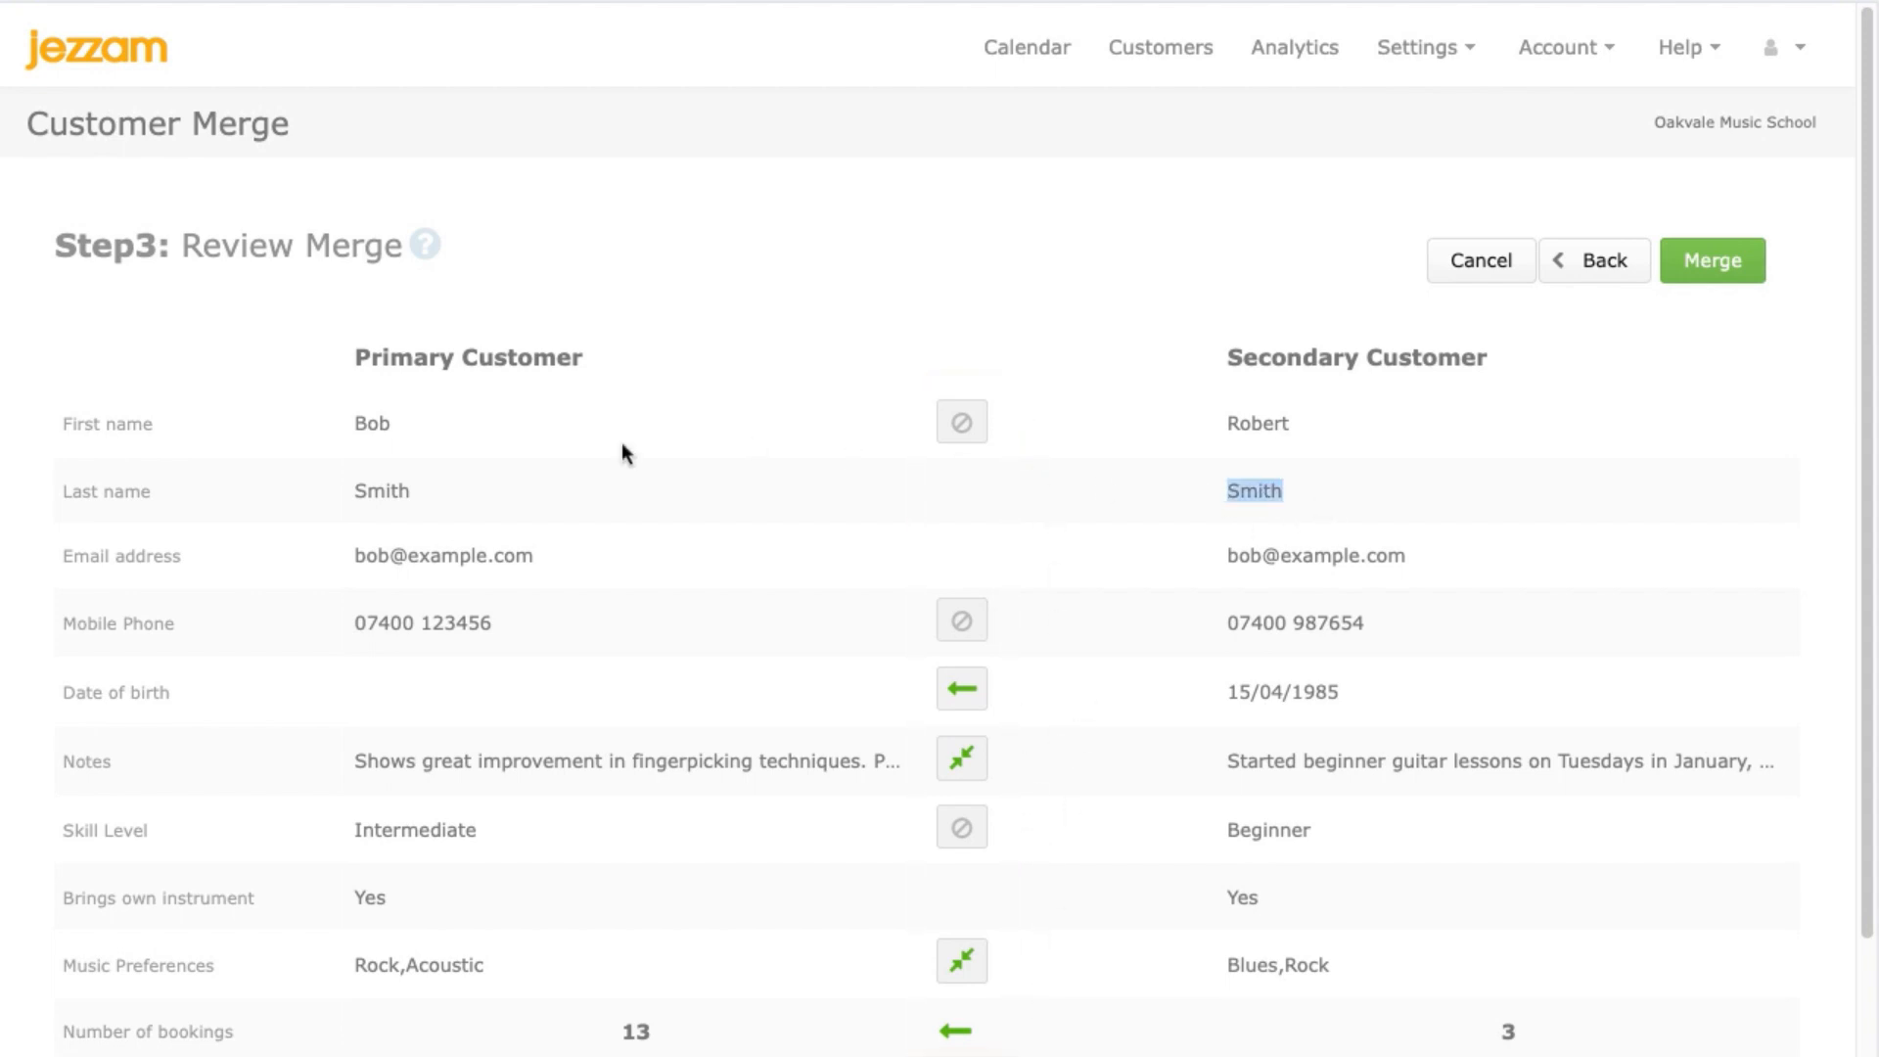
Step: Compare the last names of both customers and examine the merge options offered for Date of birth and Notes
double_click(402, 490)
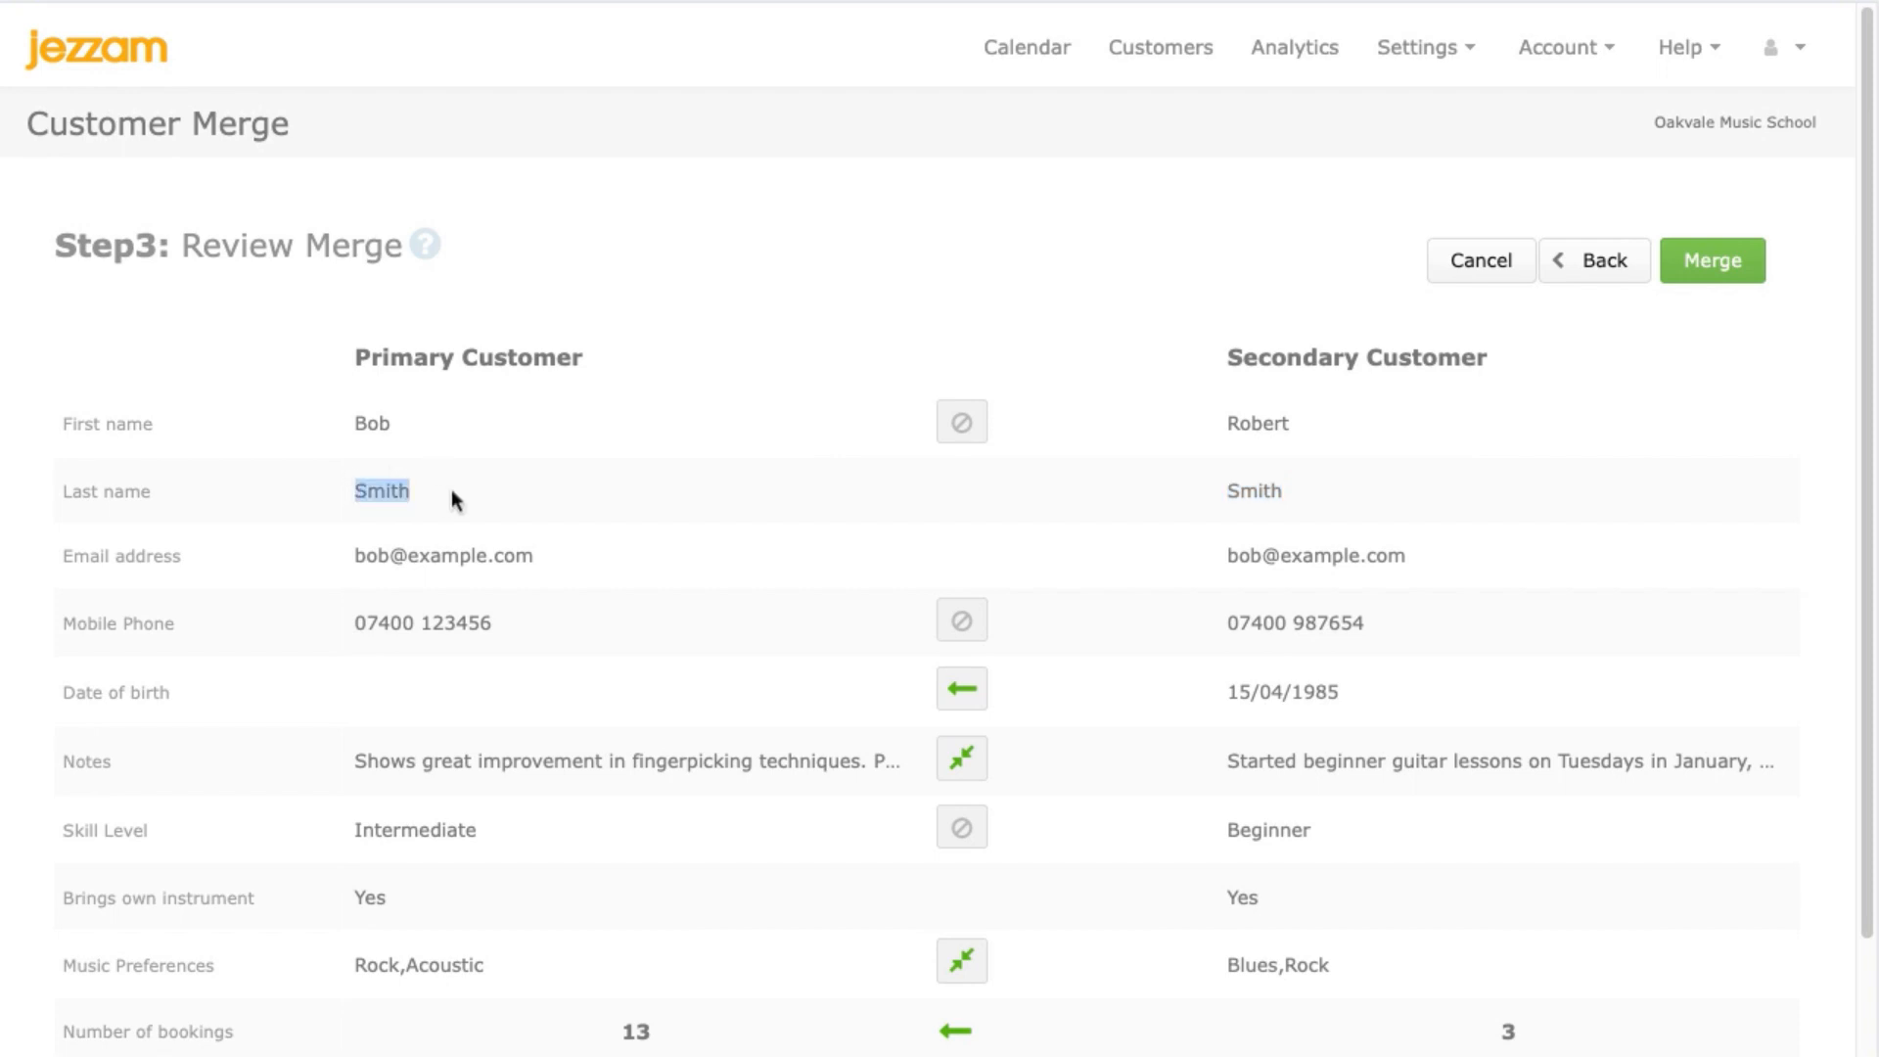
click(1005, 475)
click(959, 703)
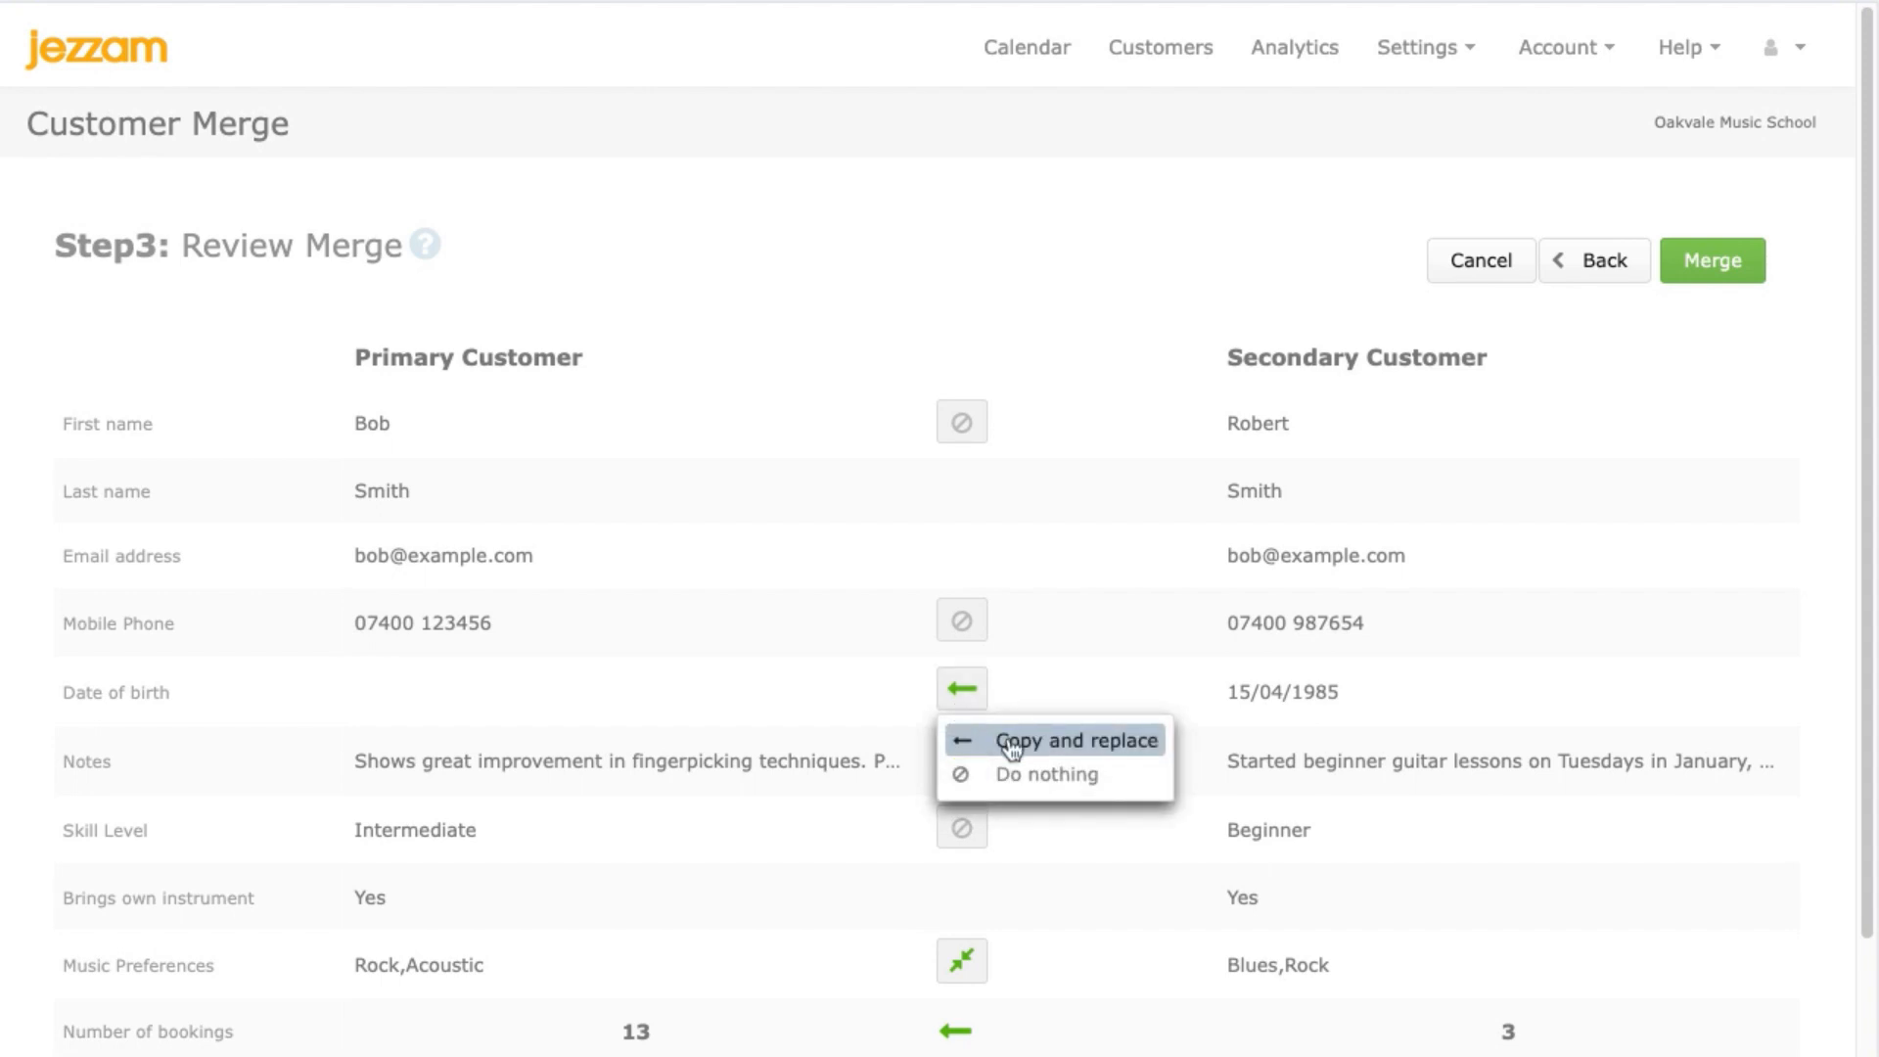
click(1084, 668)
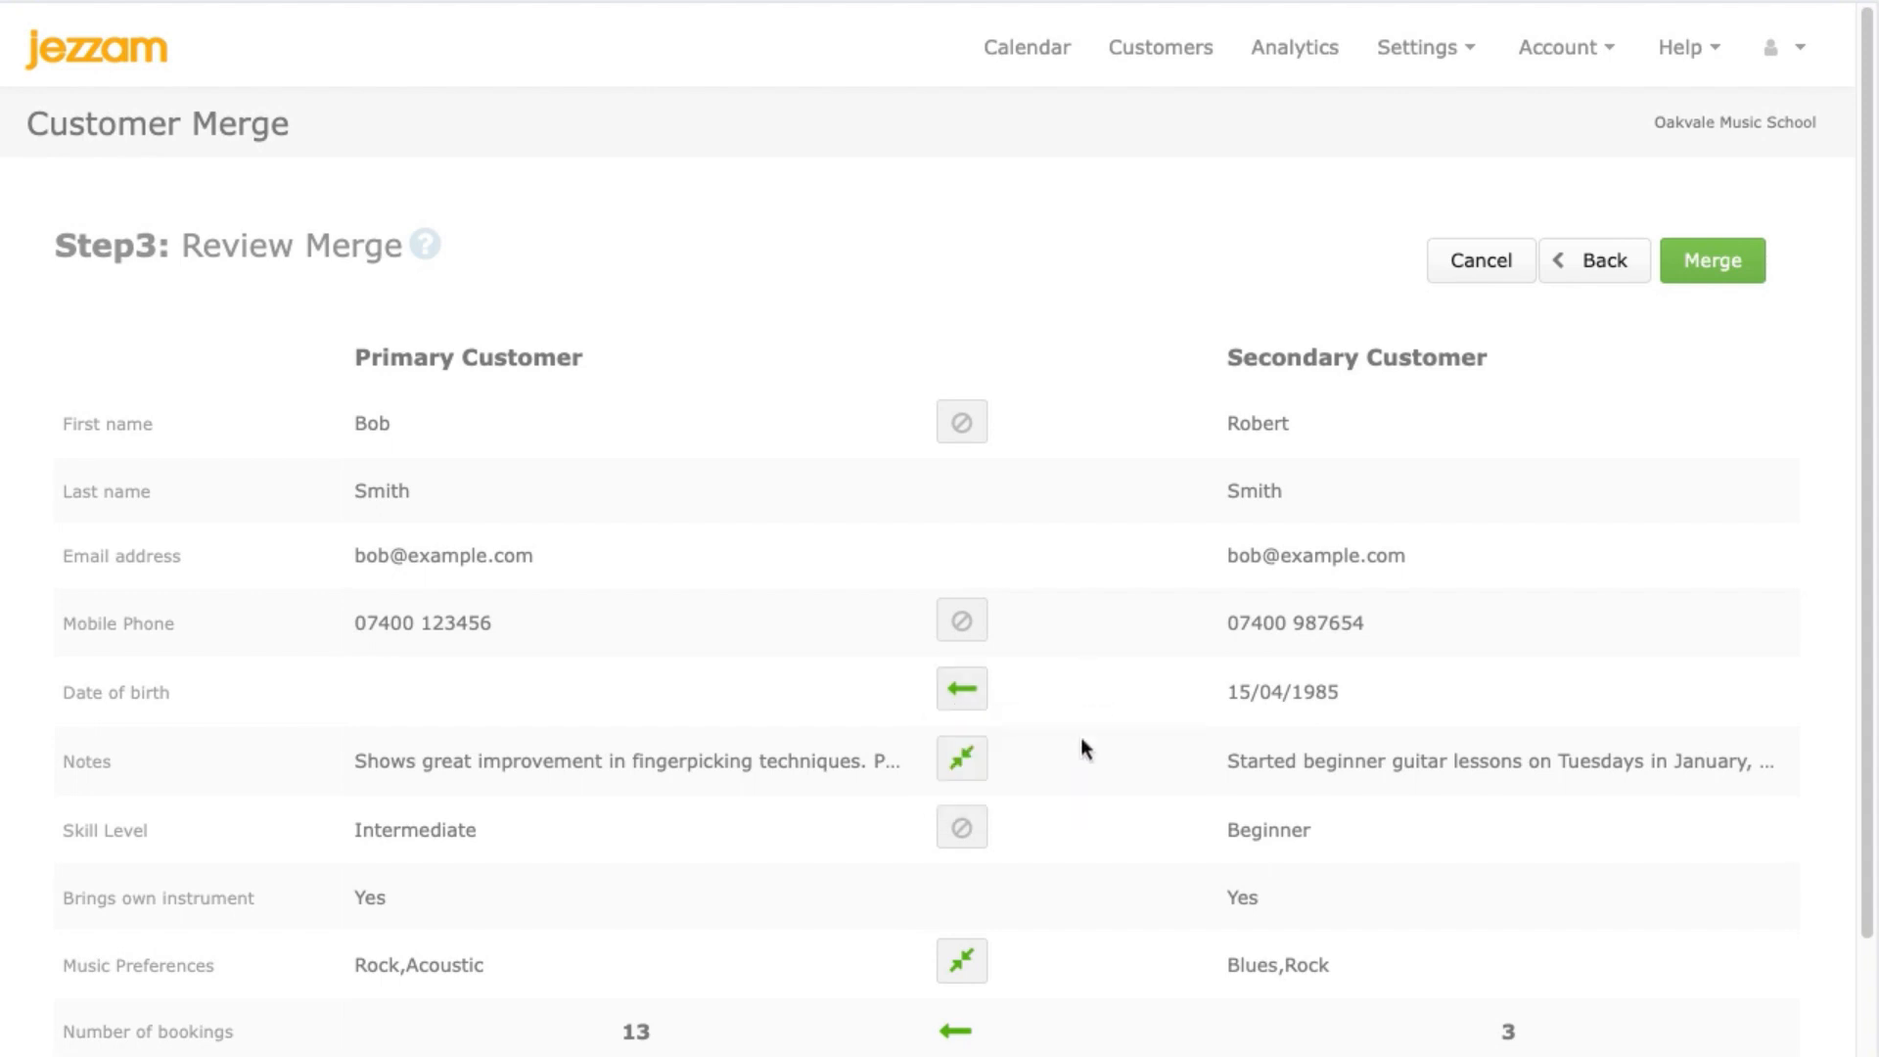
click(977, 773)
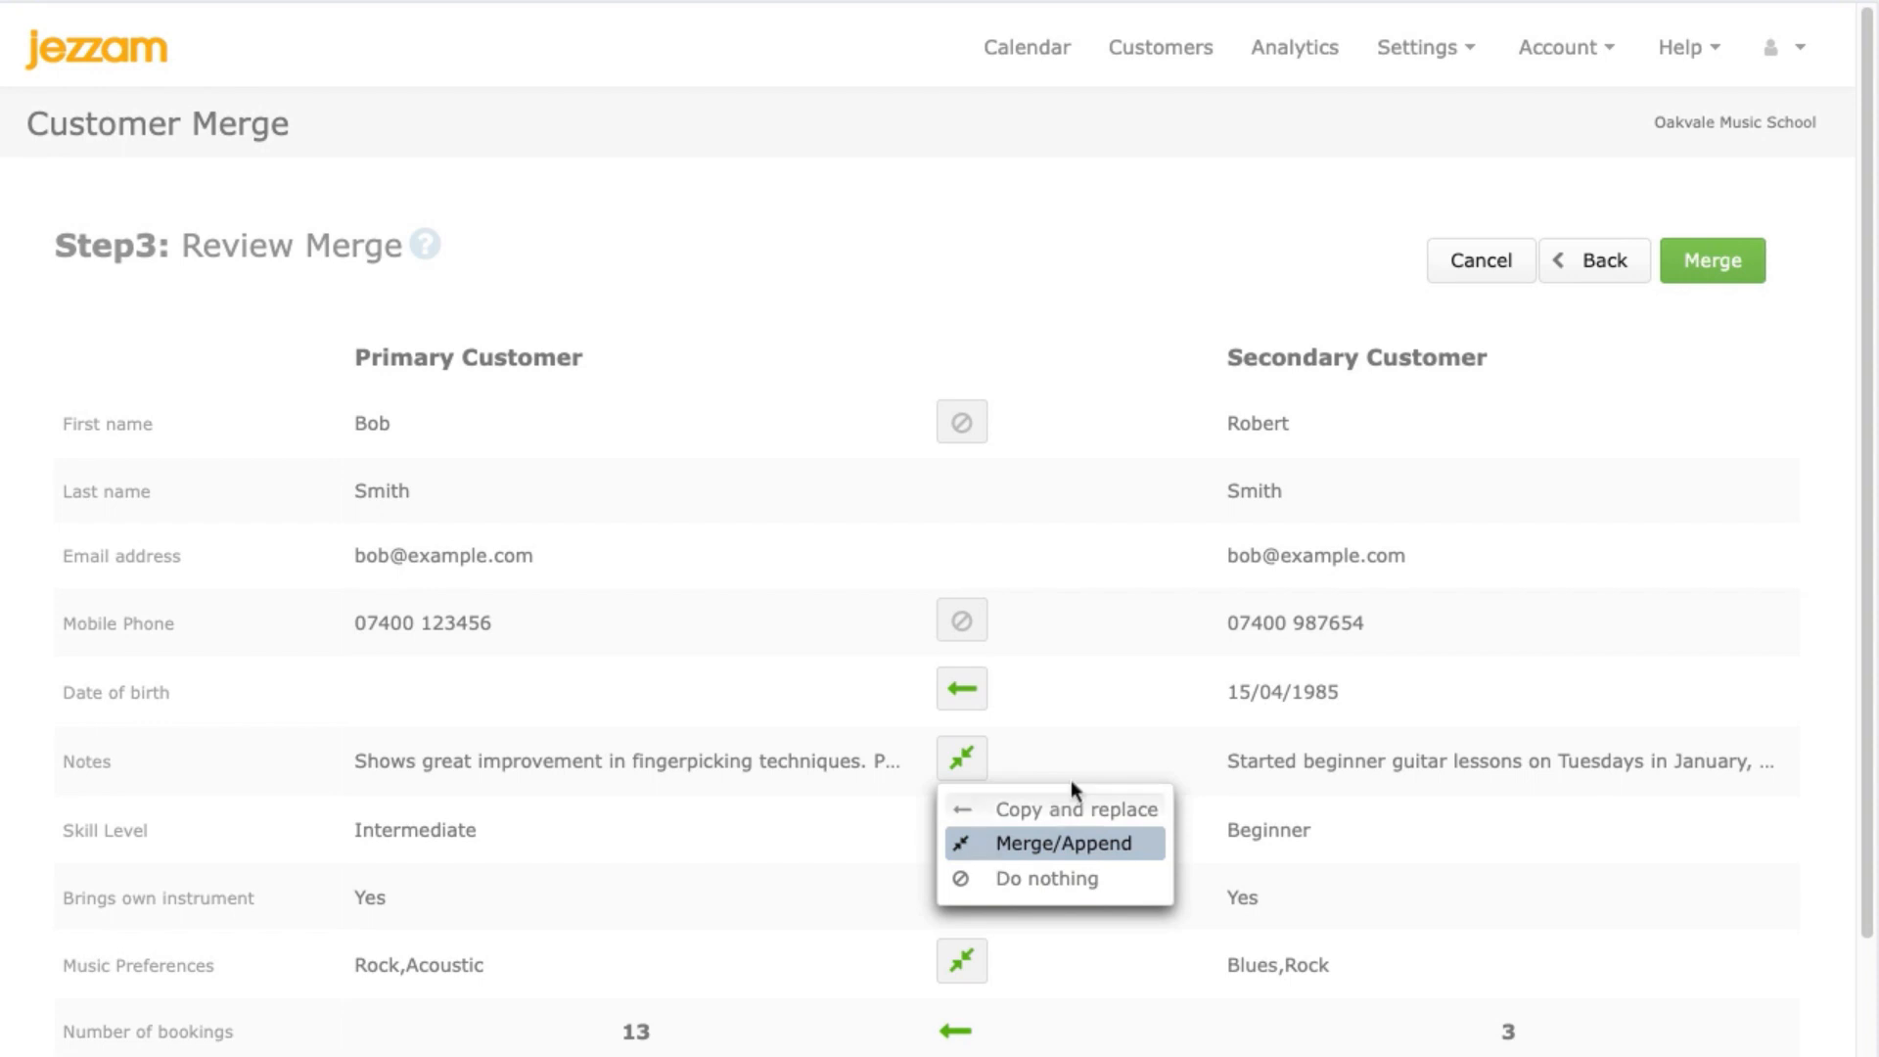
click(1092, 739)
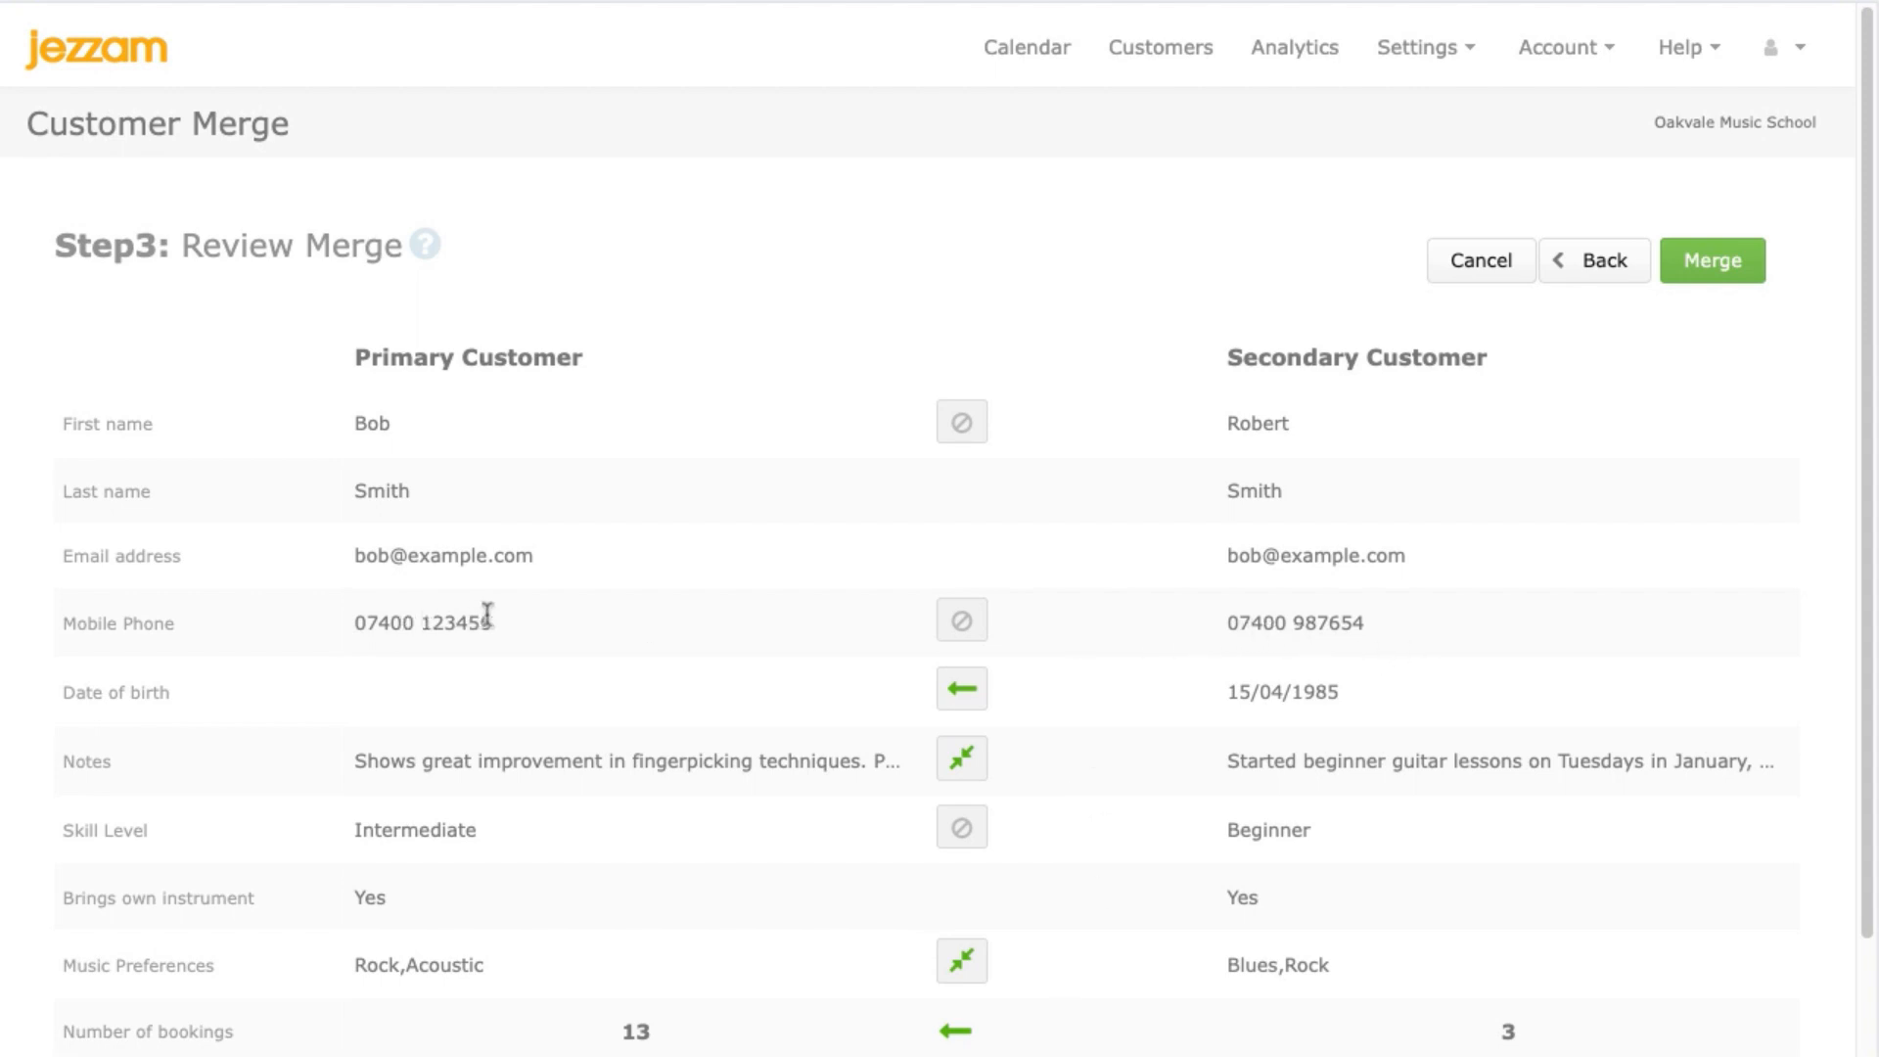
Step: Set the Mobile Phone merge option to Copy and replace, and check the Number of bookings row
click(963, 626)
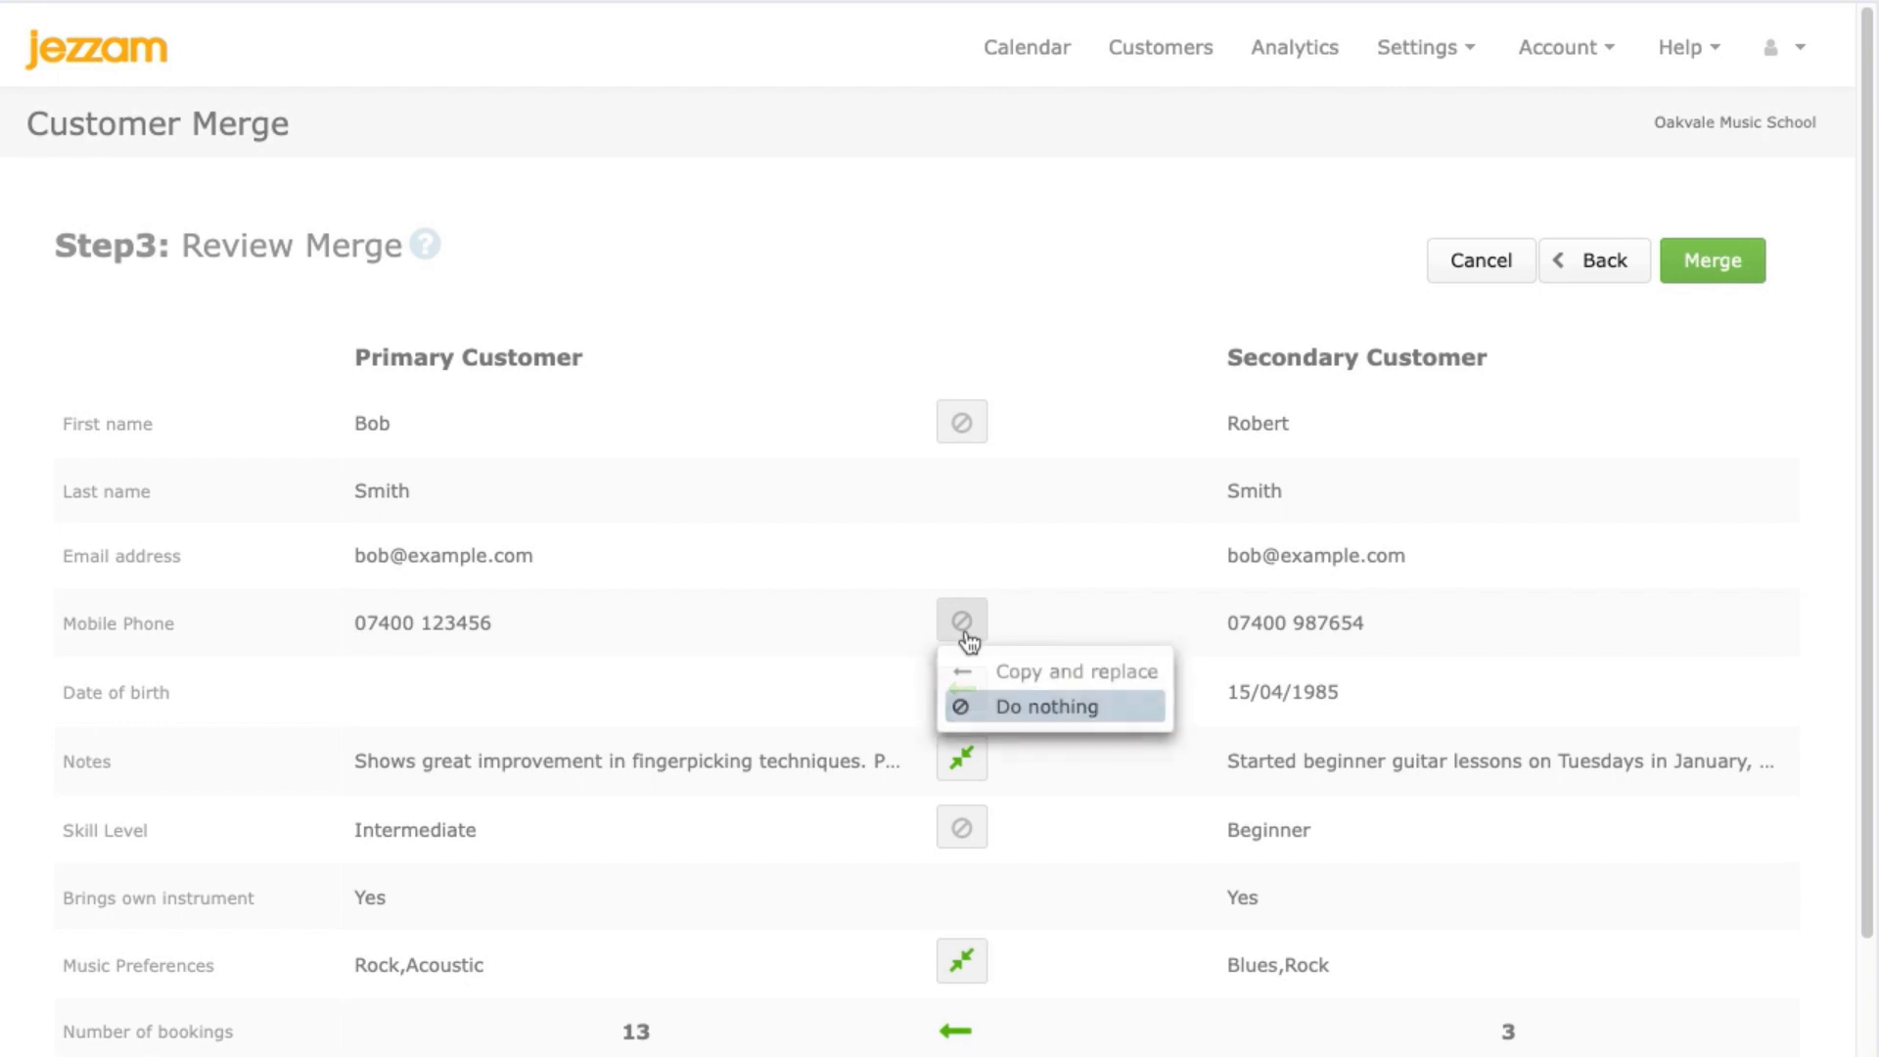
click(1105, 683)
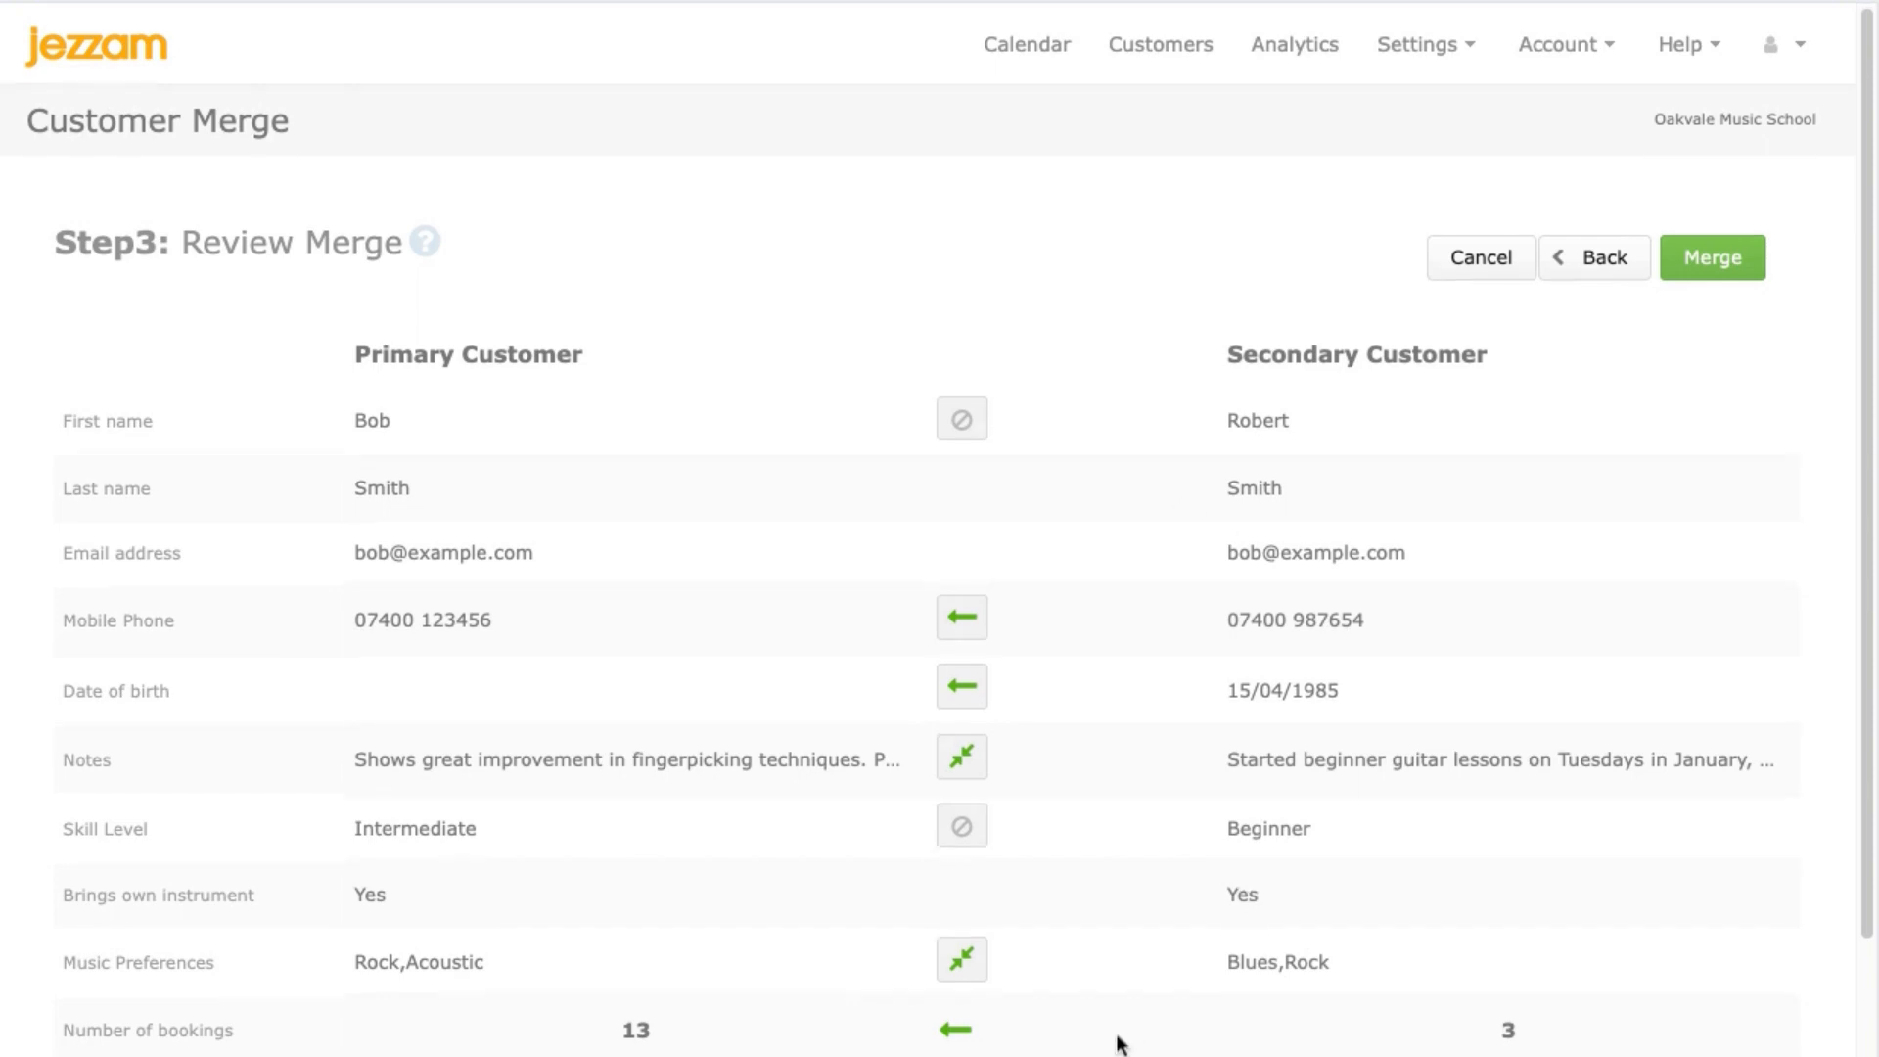
scroll(1124, 1045, down, 2)
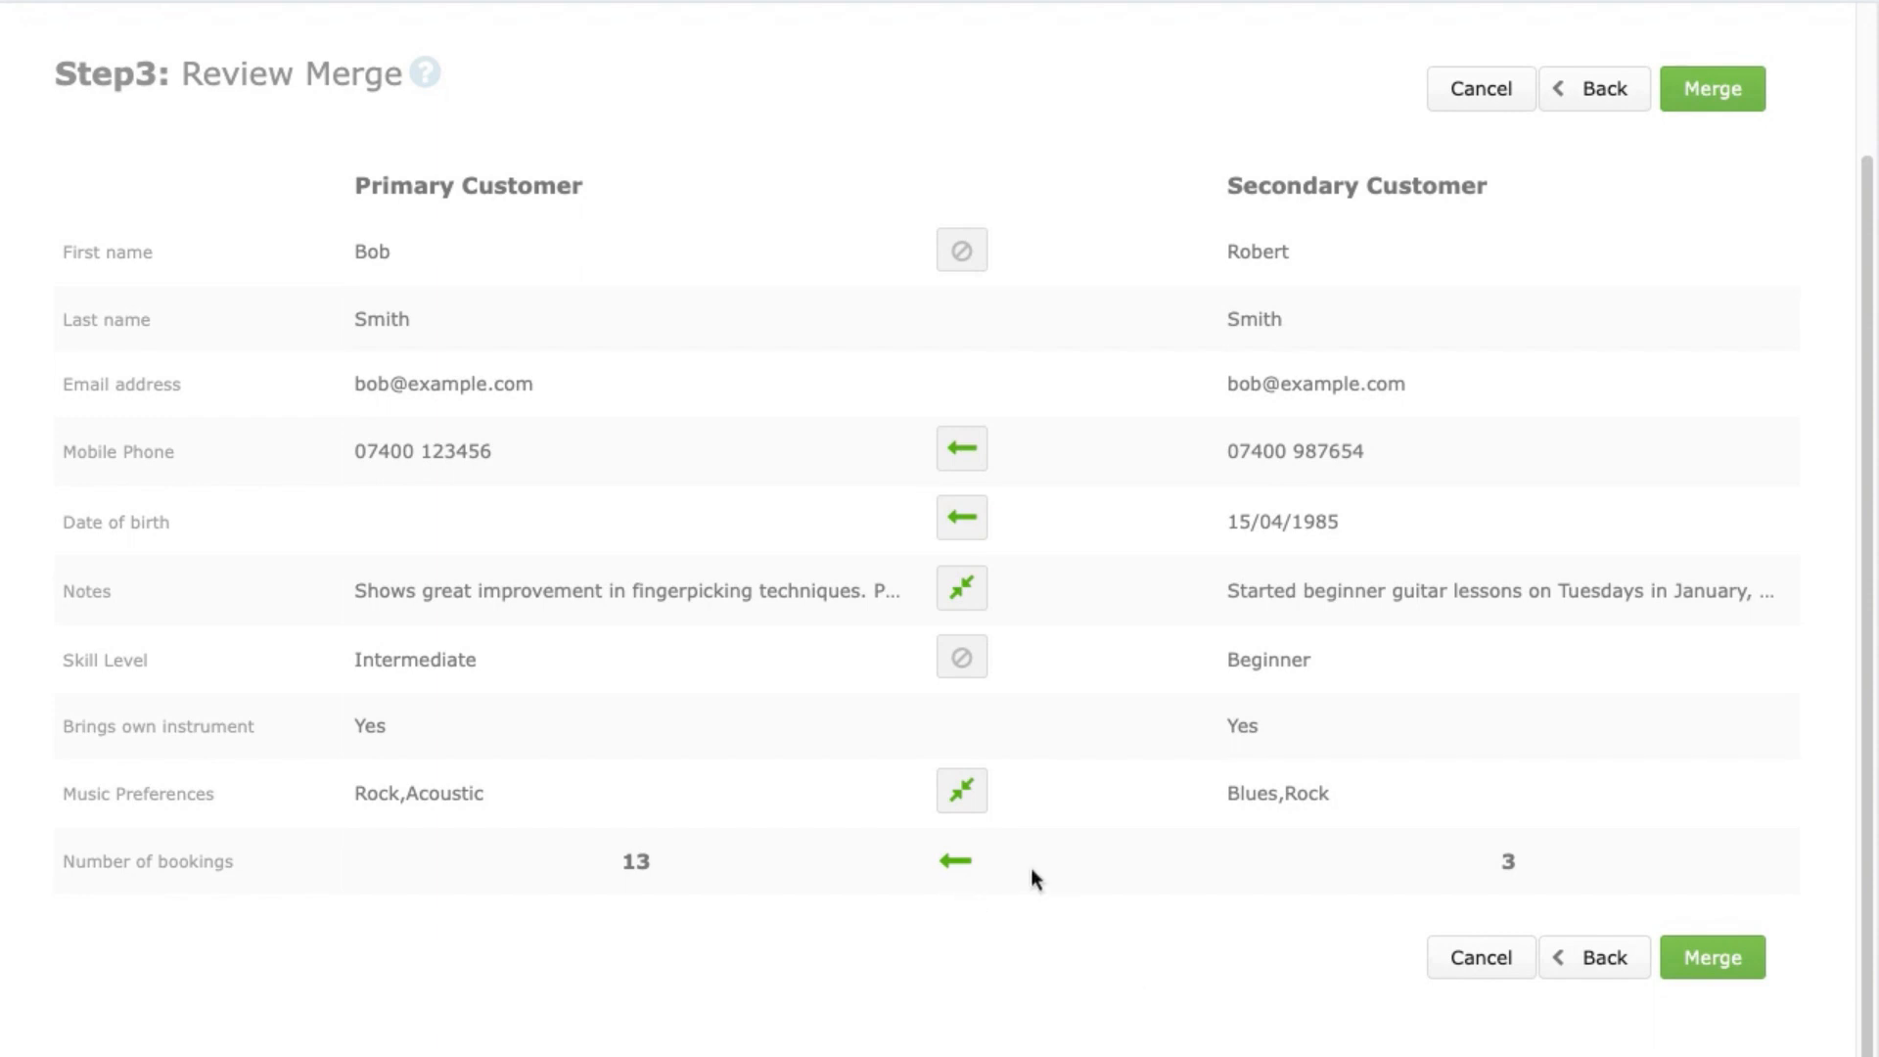
drag(69, 876, 466, 907)
click(1223, 928)
Step: Merge the two customers, accepting the confirmation and entering the account password
click(1754, 971)
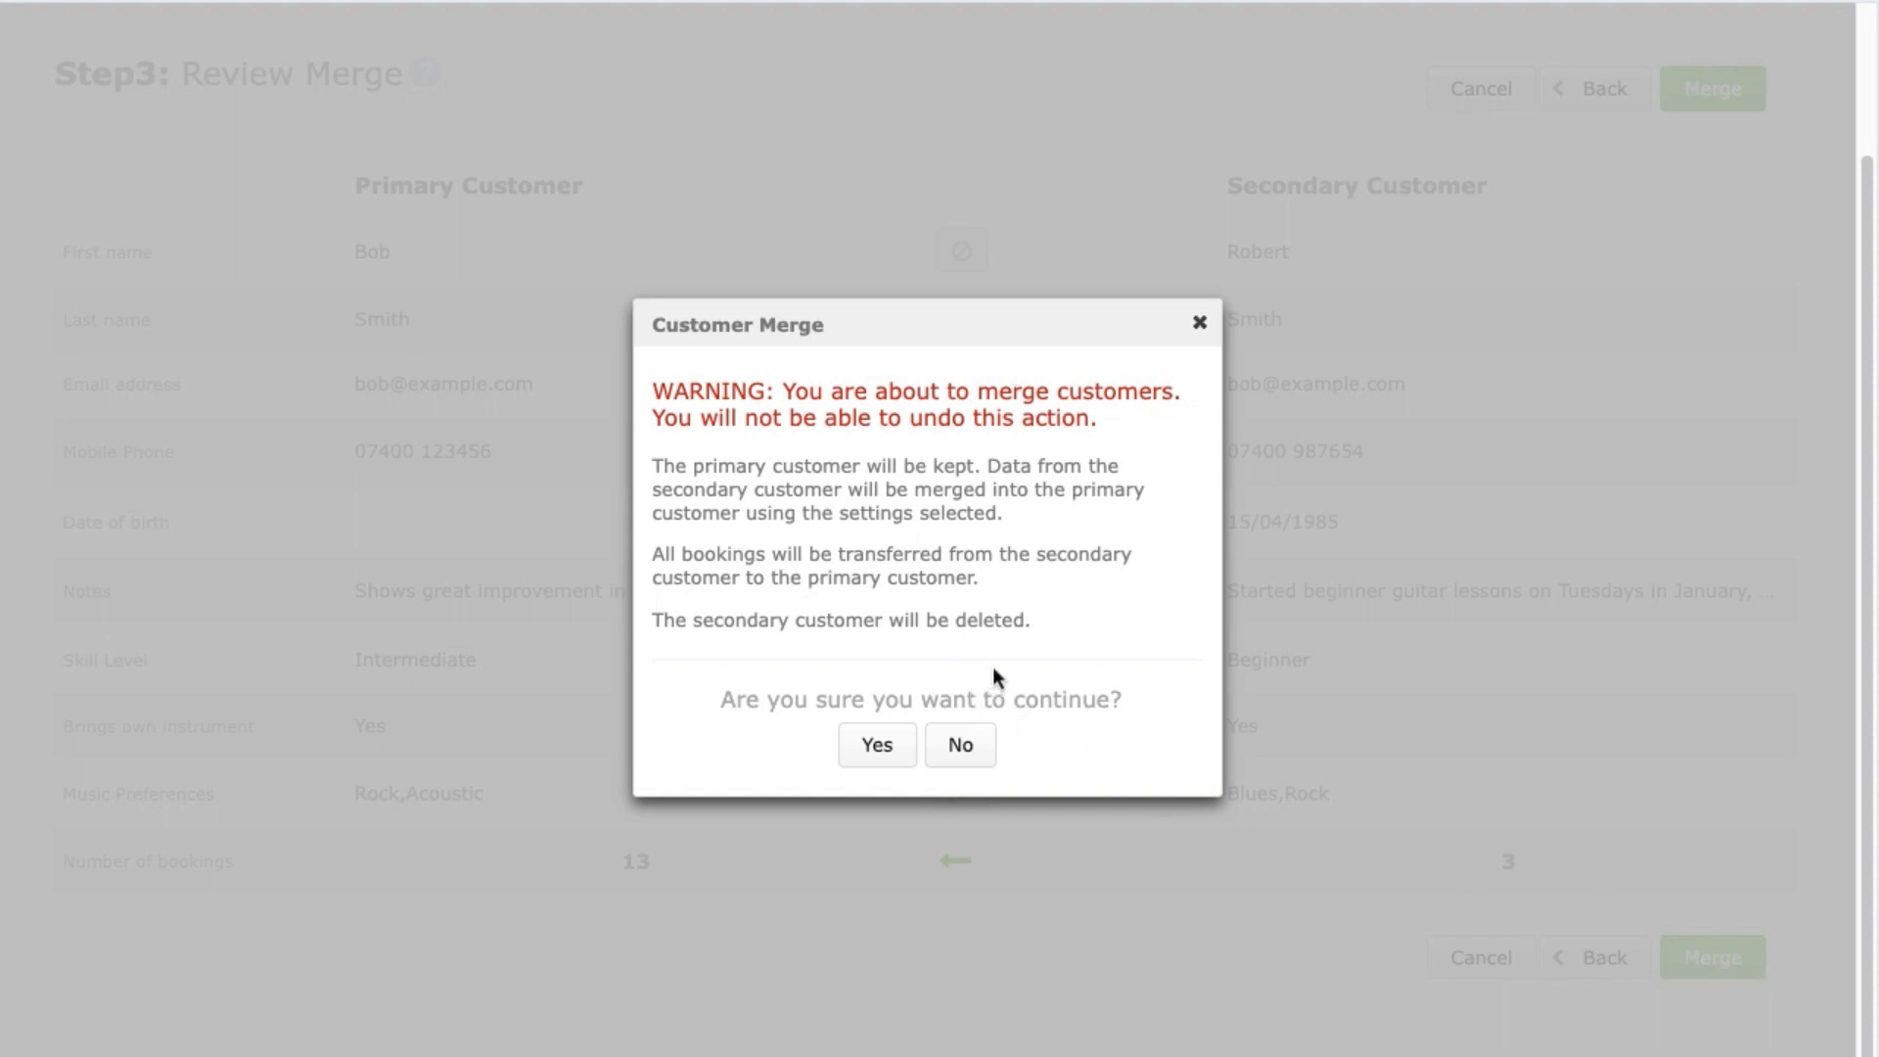
click(886, 750)
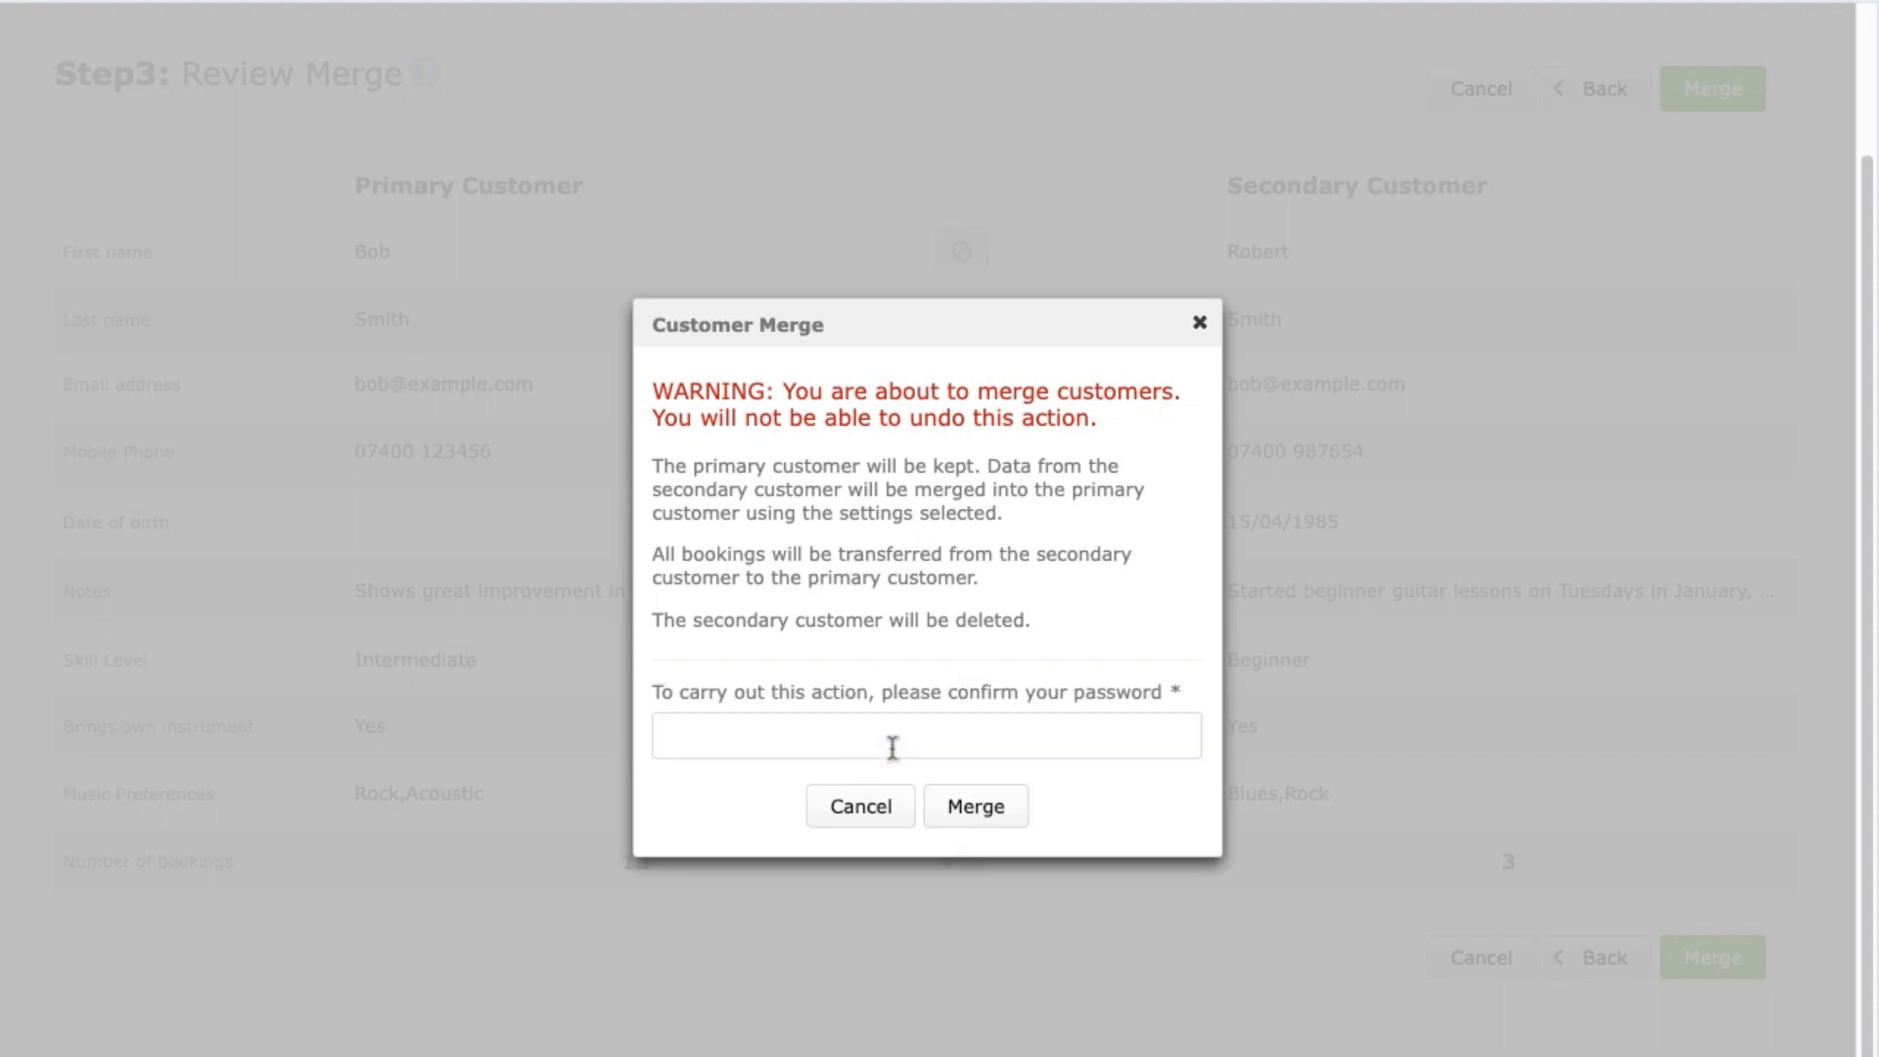
click(891, 740)
text(**************)
click(1006, 822)
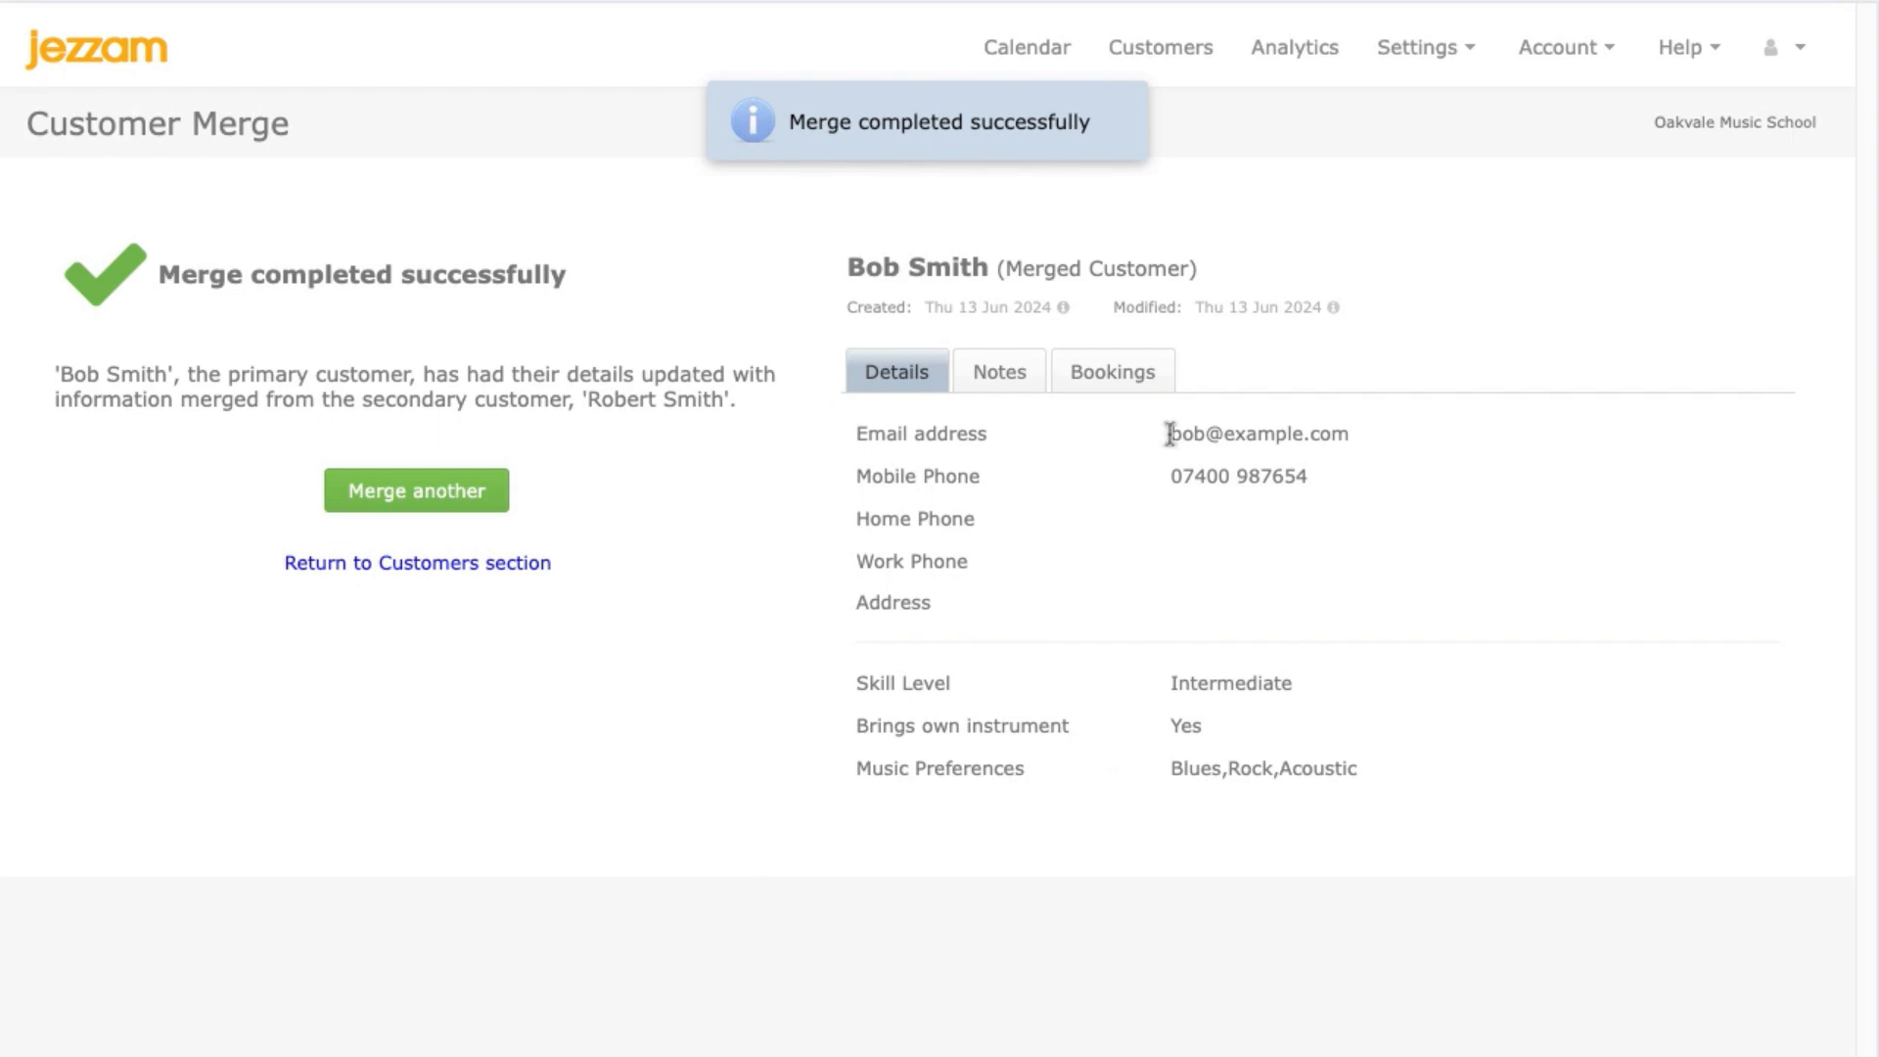
Step: Review the merged customer's upcoming bookings and booking history, and return to the customer's details
click(1142, 379)
scroll(1239, 519, down, 8)
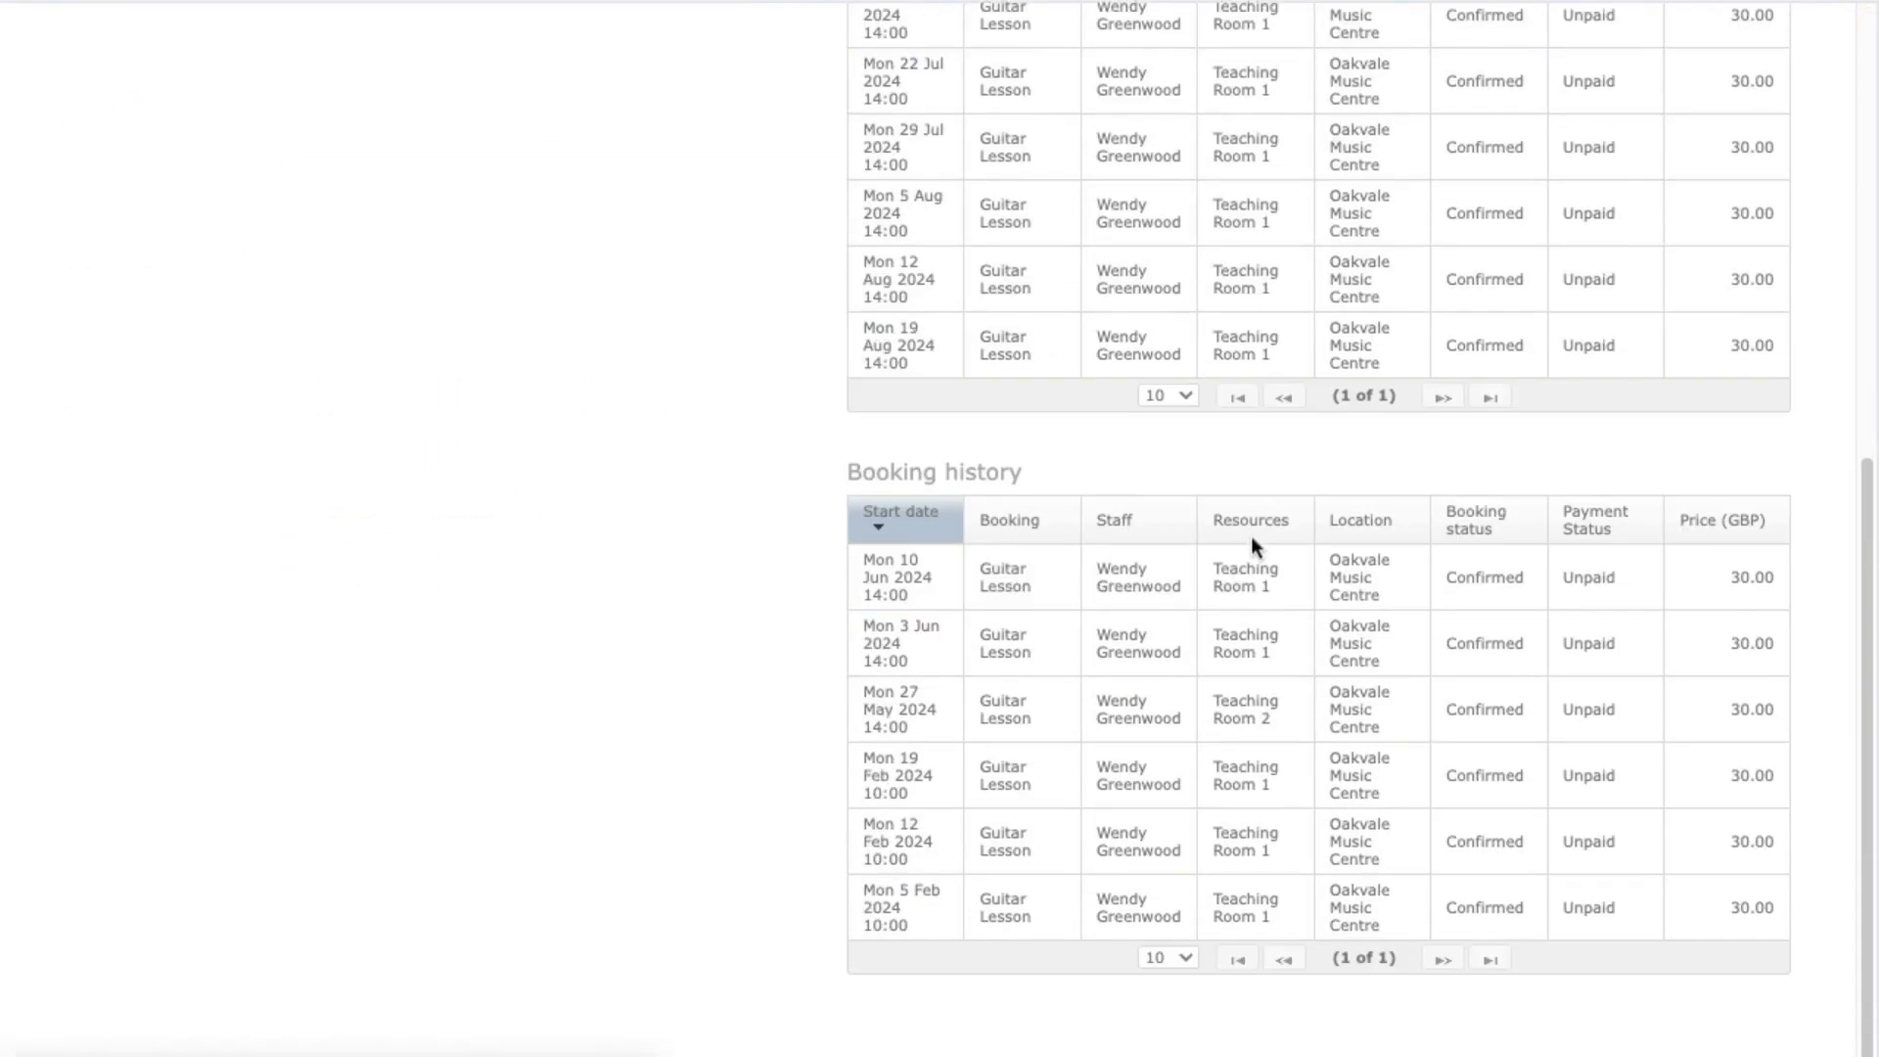
scroll(1250, 545, up, 8)
click(921, 388)
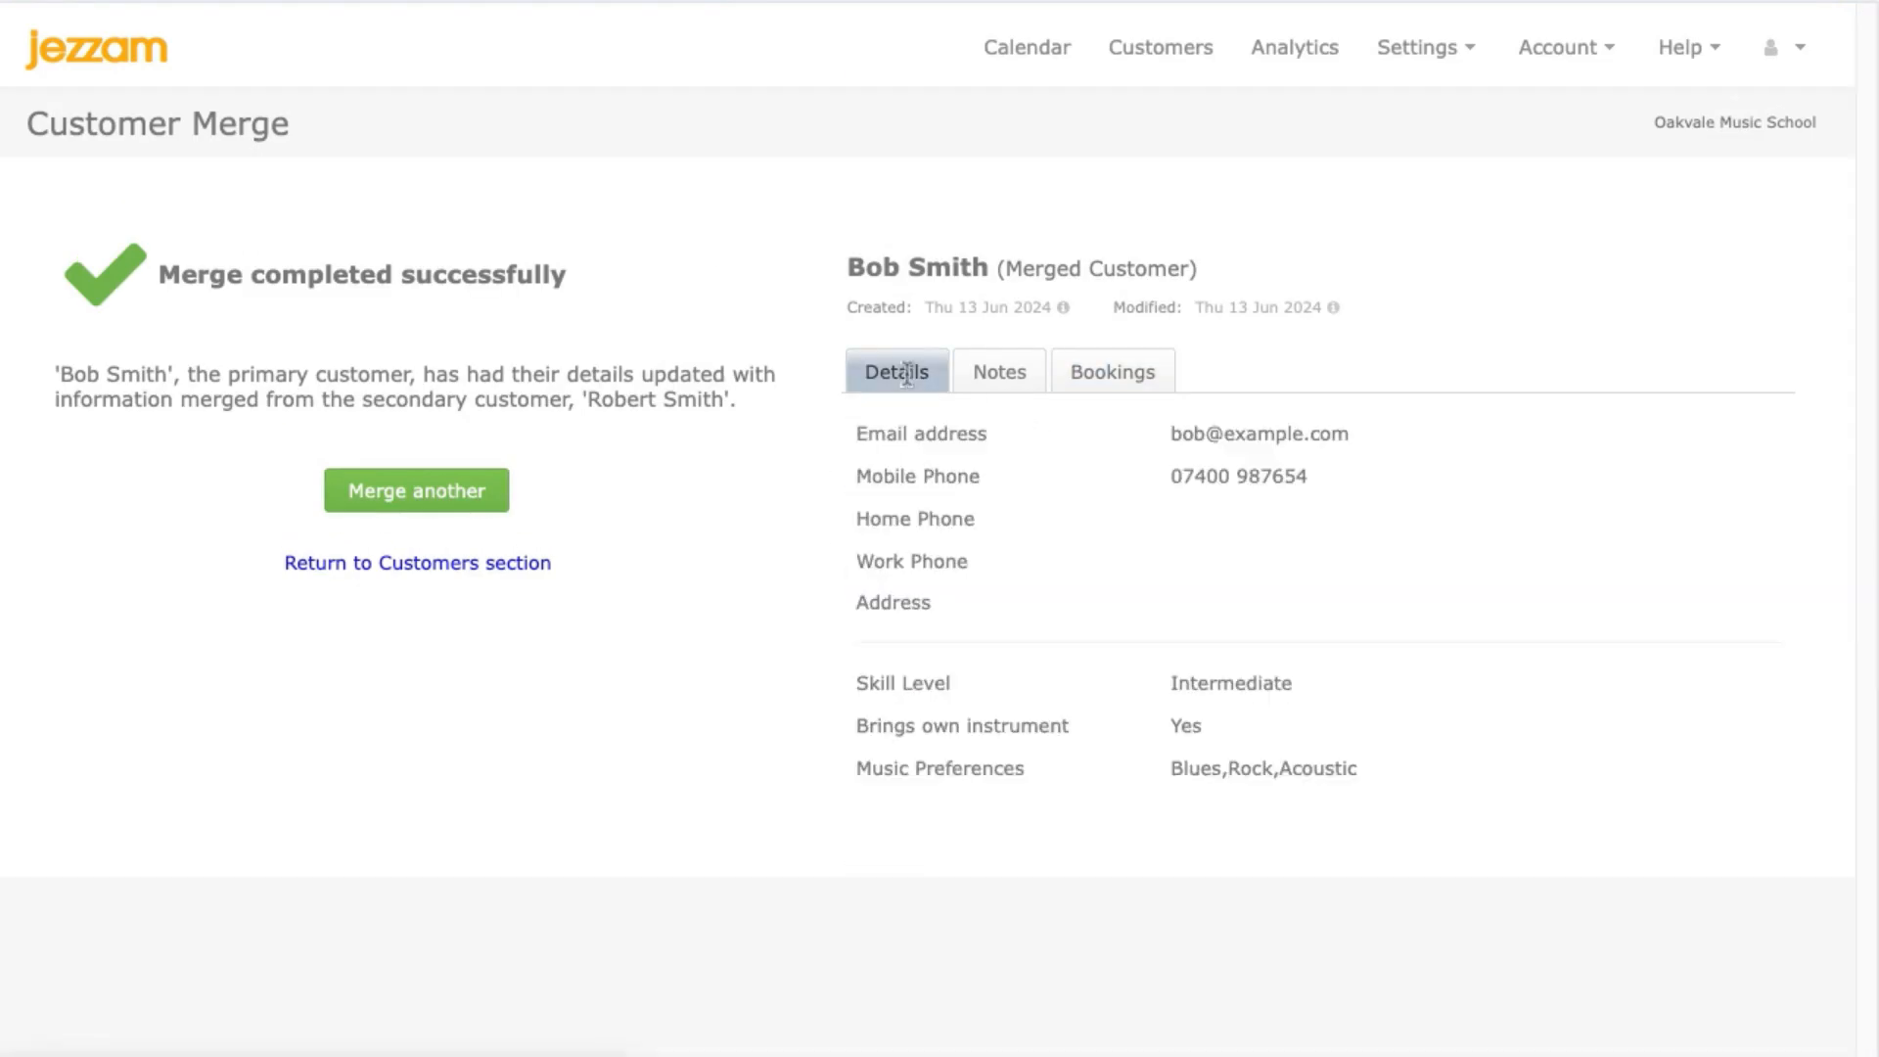